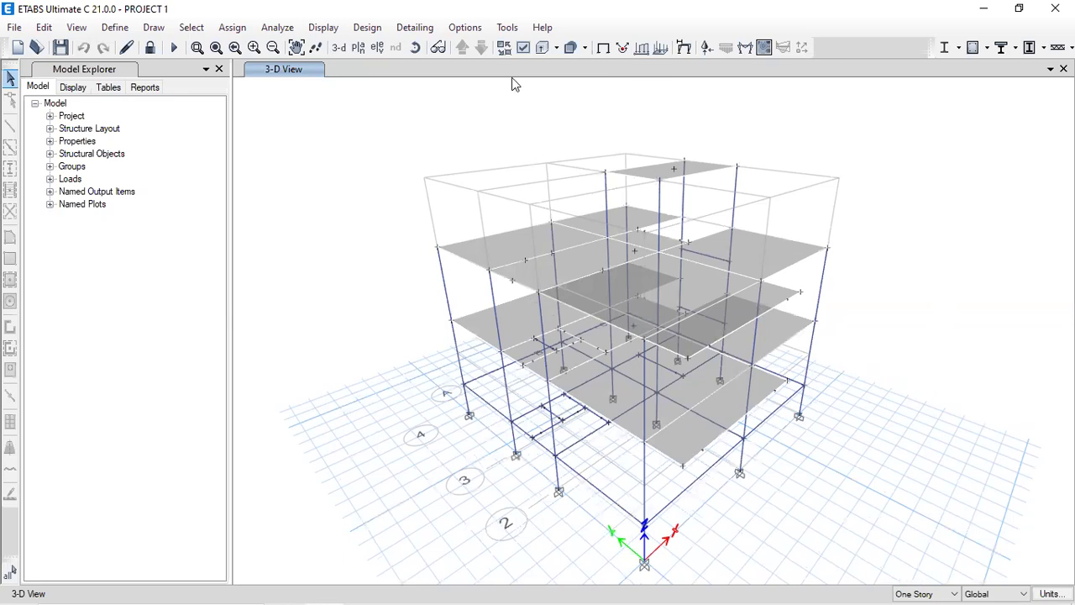
left_click(123, 30)
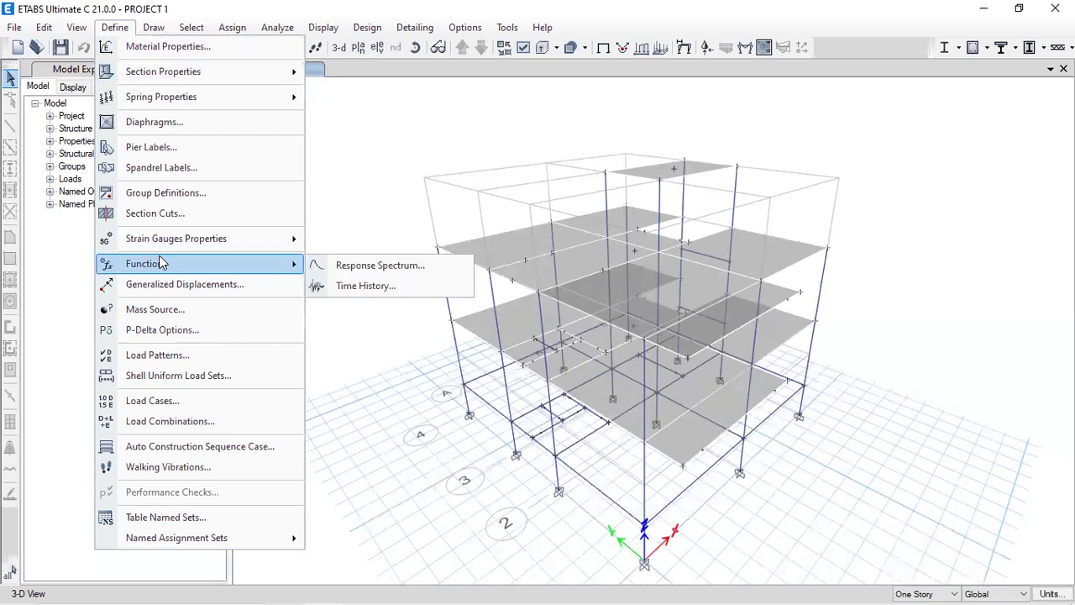
left_click(193, 310)
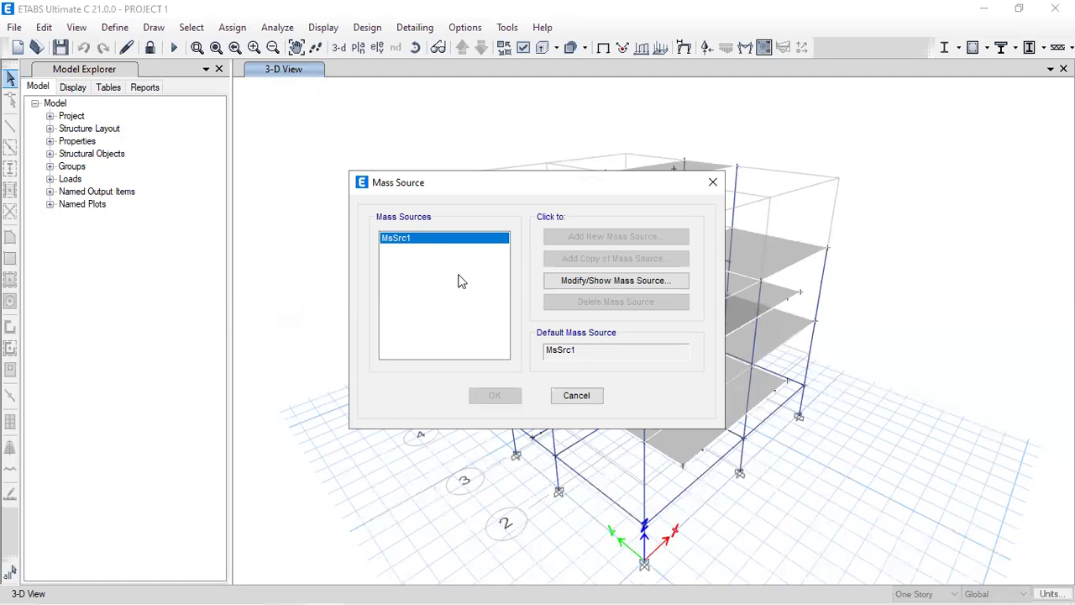
left_click(555, 397)
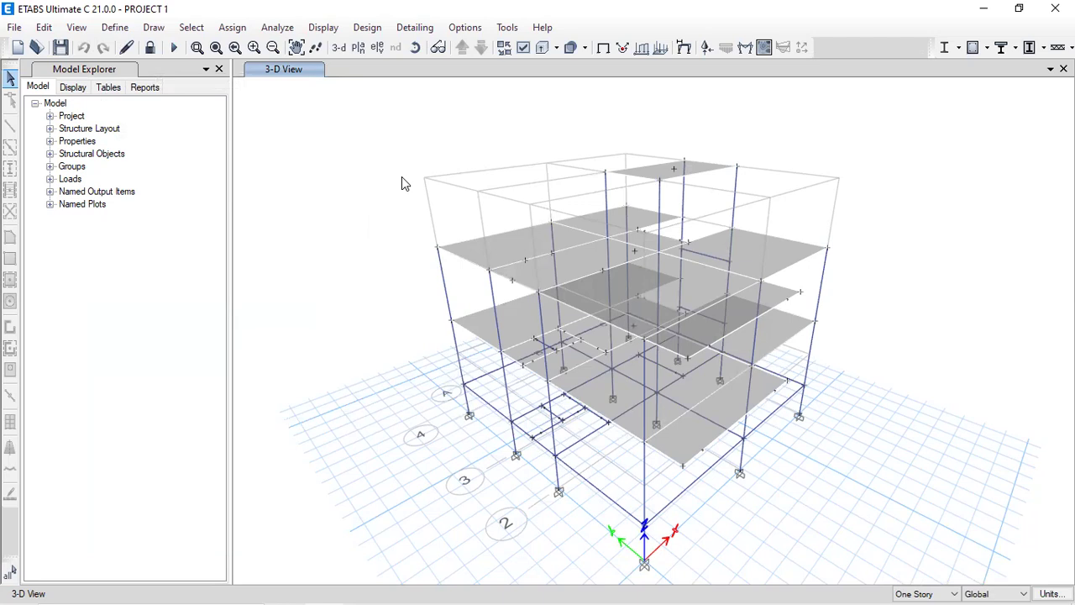
Step: Unlock the model, accepting deletion of the analysis results, and start a new mass source named DL+0.25LL
left_click(150, 49)
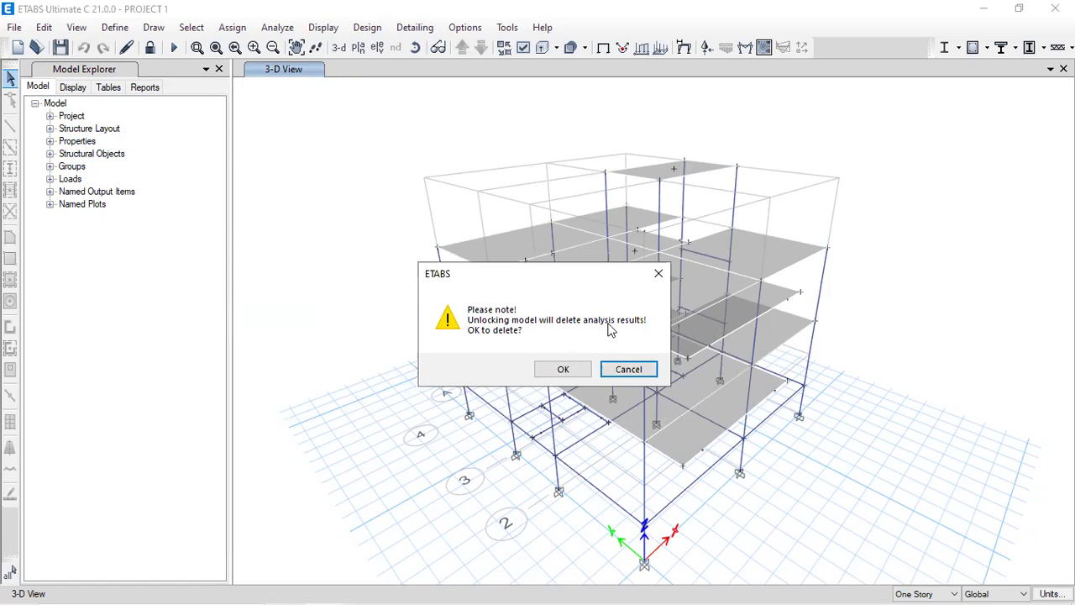
left_click(558, 372)
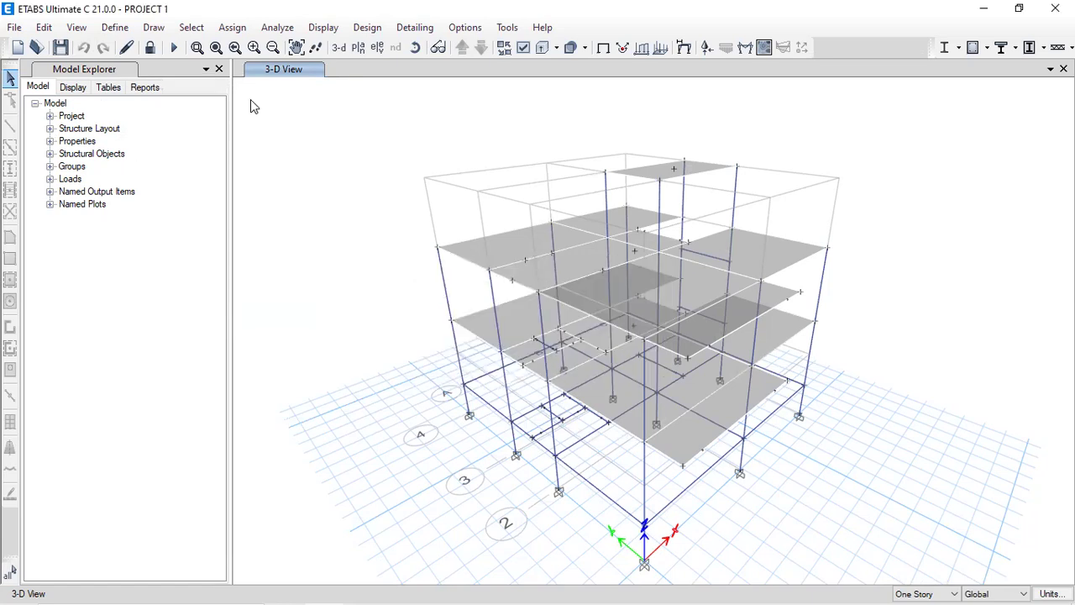
left_click(115, 27)
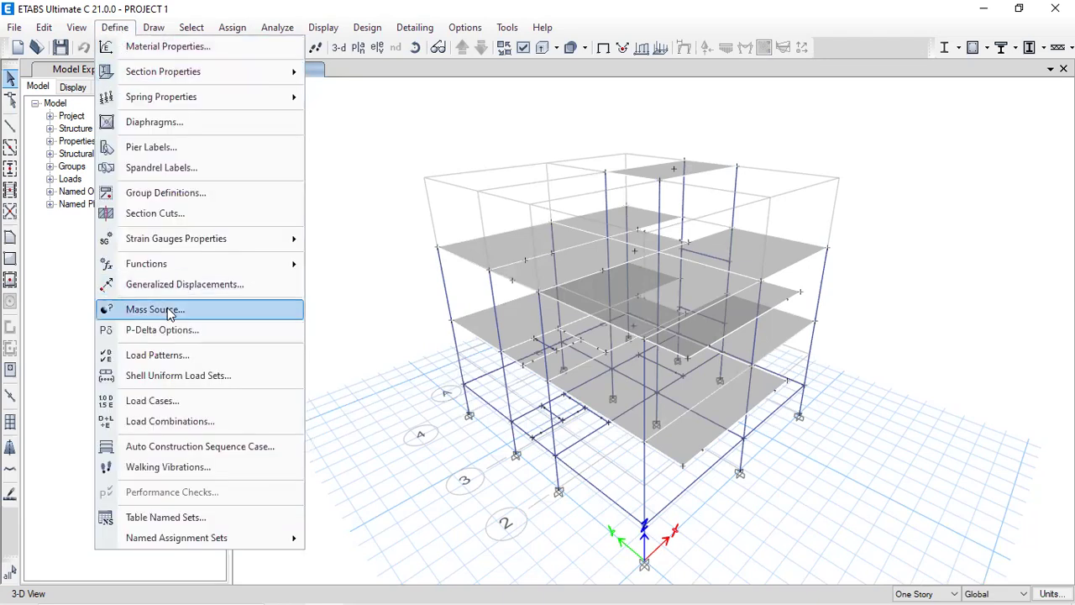
left_click(156, 309)
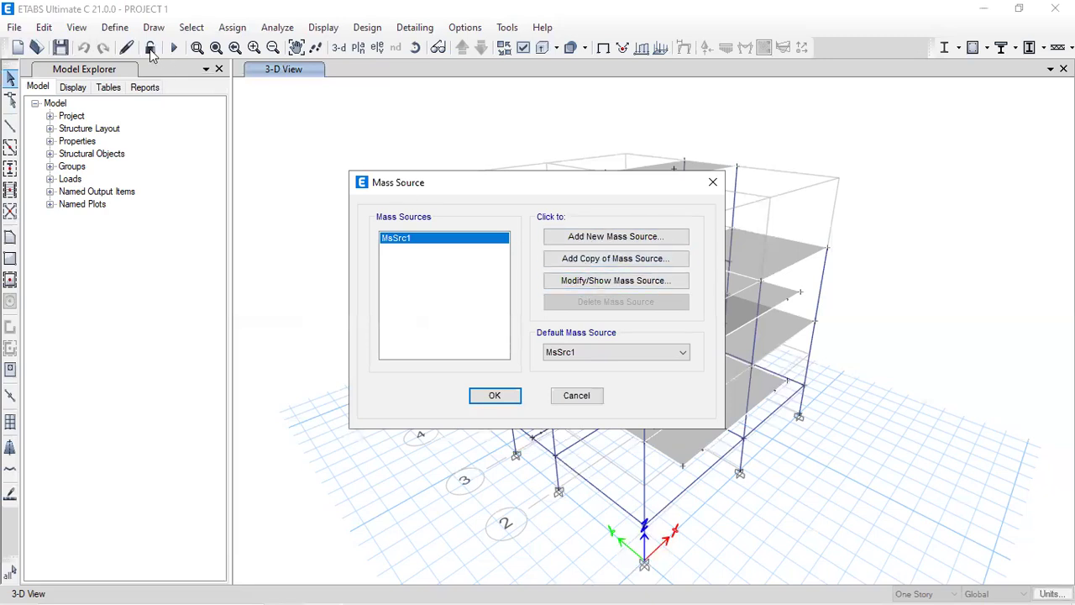
left_click(594, 238)
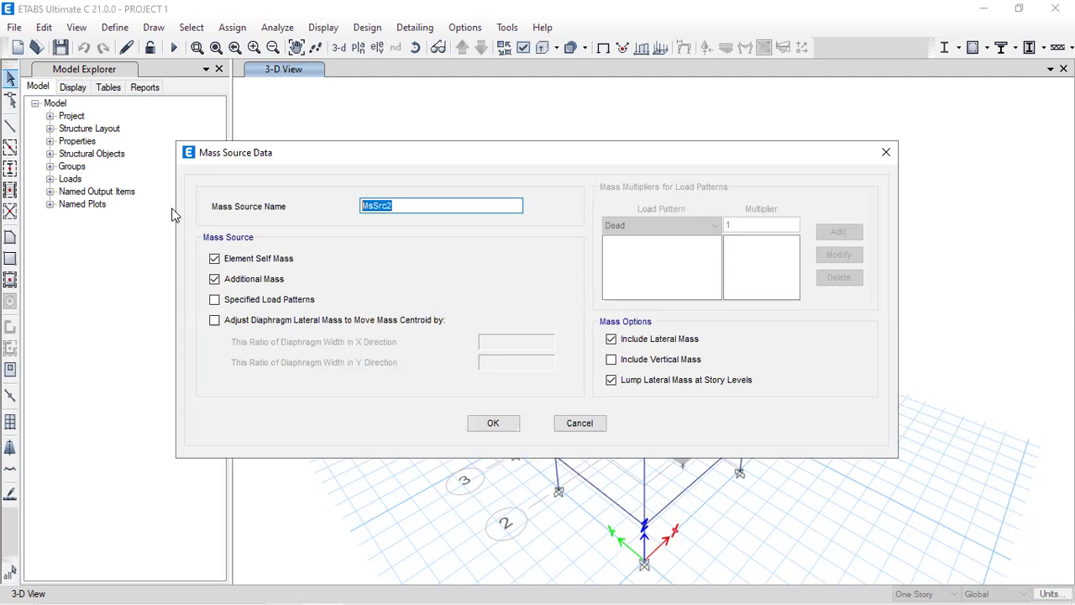
type("DL+0.25LL")
Step: Base the mass source on specified load patterns only, without element self mass or additional mass, and add Dead with multiplier 1
left_click(269, 262)
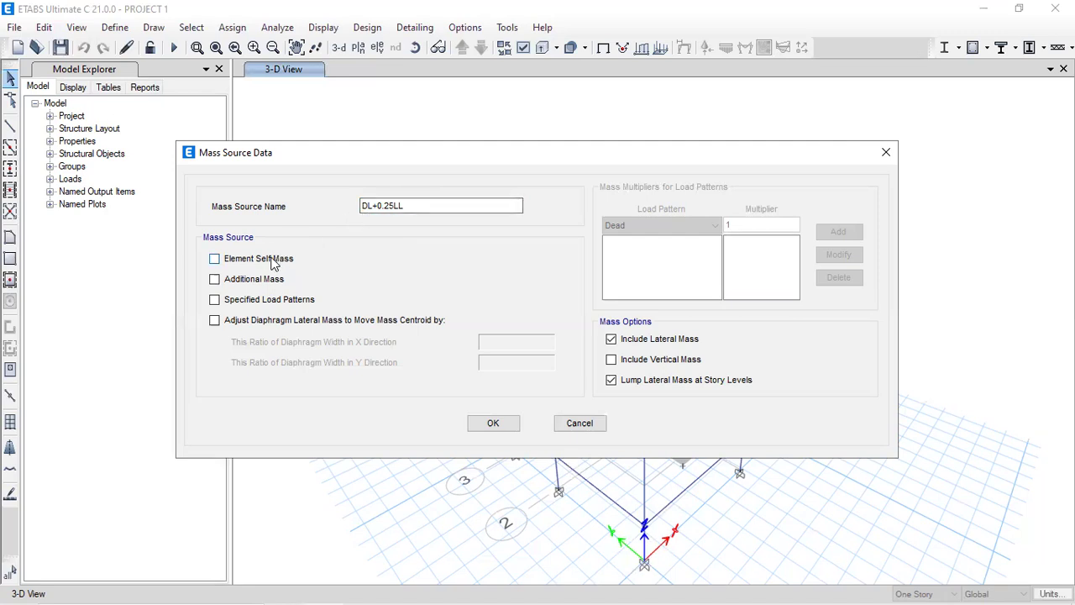
left_click(261, 307)
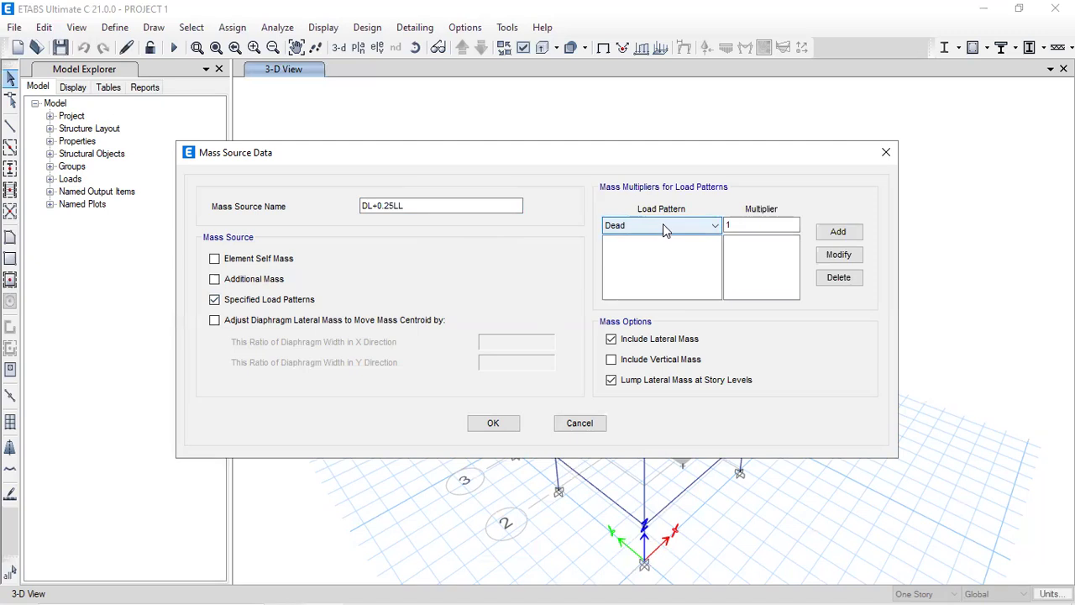
left_click(735, 225)
left_click(837, 232)
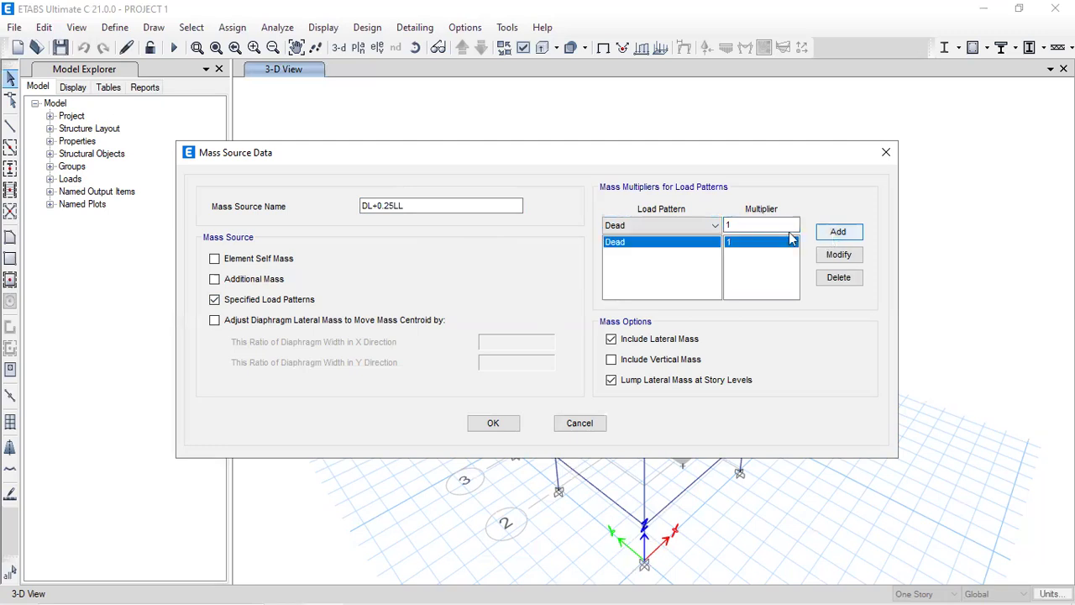
Step: Add the Live load pattern with multiplier 0.25 to the mass source and accept its data
left_click(711, 226)
left_click(680, 252)
double_click(743, 226)
type("0.")
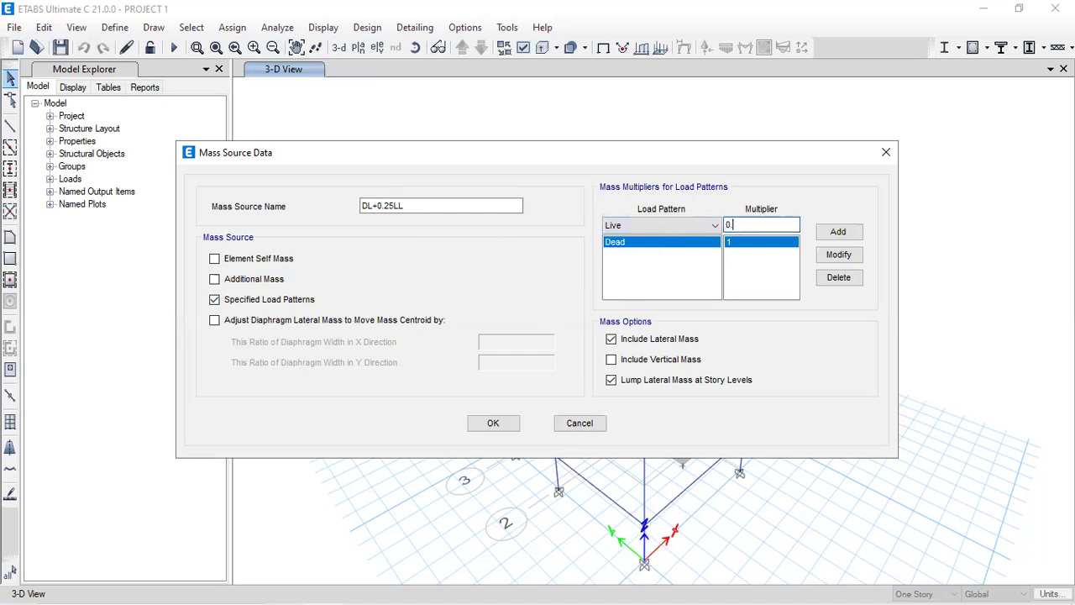
type("25")
left_click(836, 237)
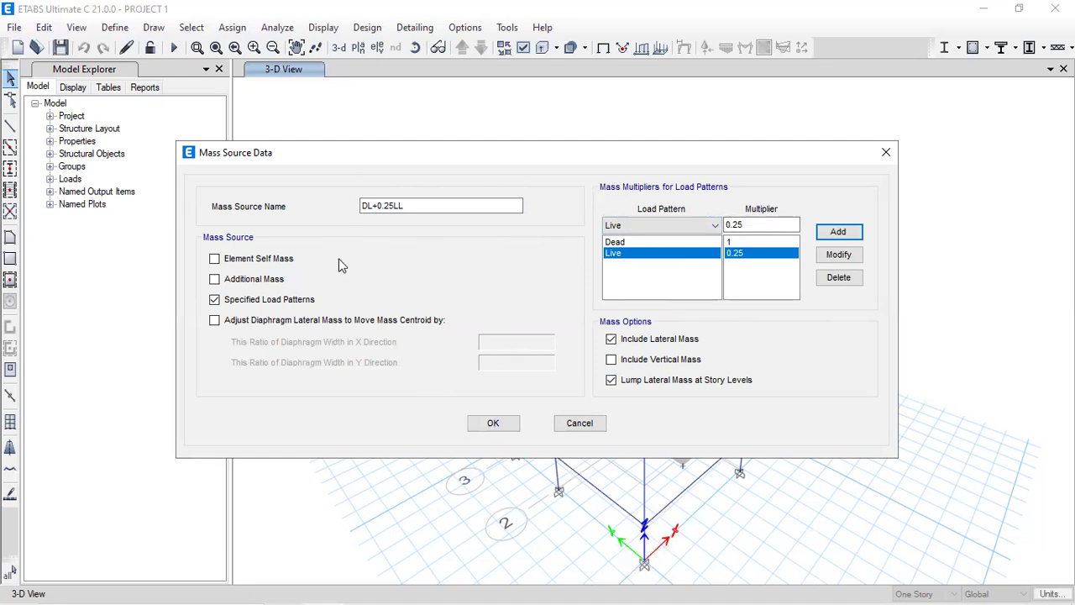
double_click(412, 205)
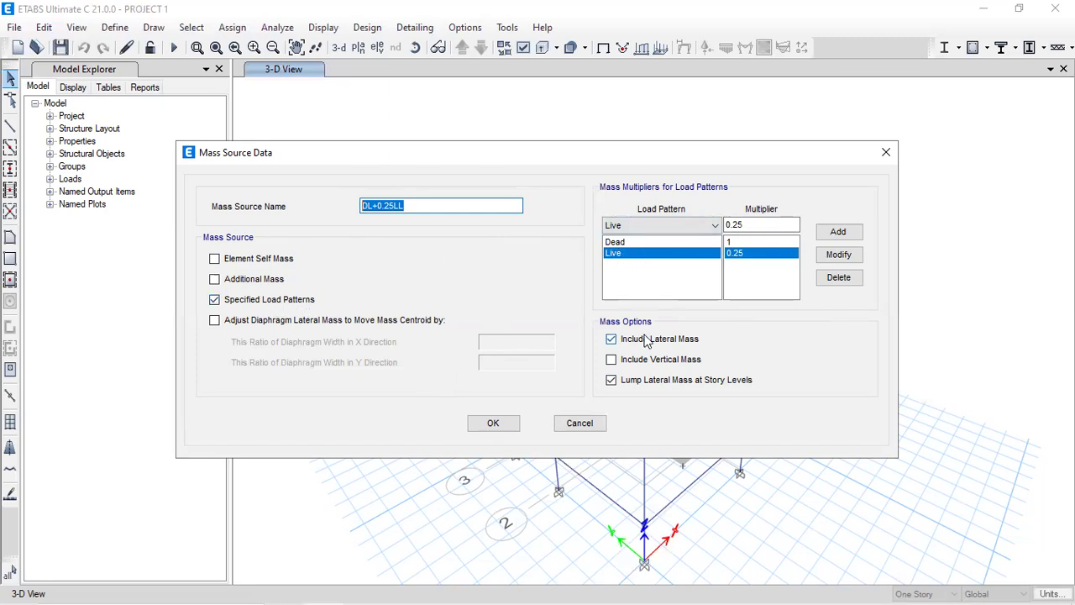
left_click(493, 424)
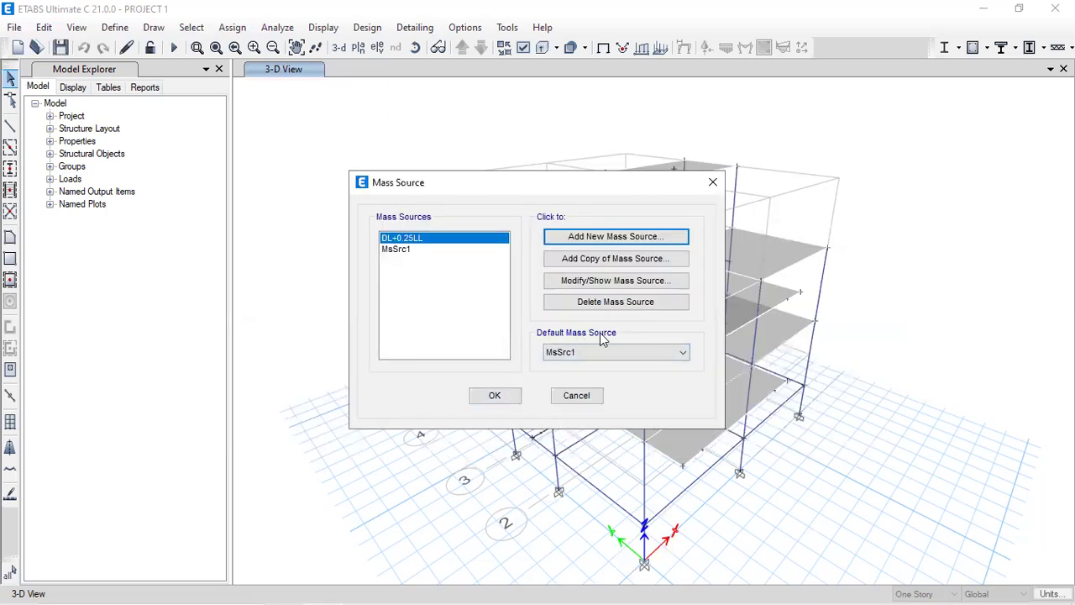
Step: Make DL+0.25LL the default mass source and confirm the mass source definitions
left_click(555, 353)
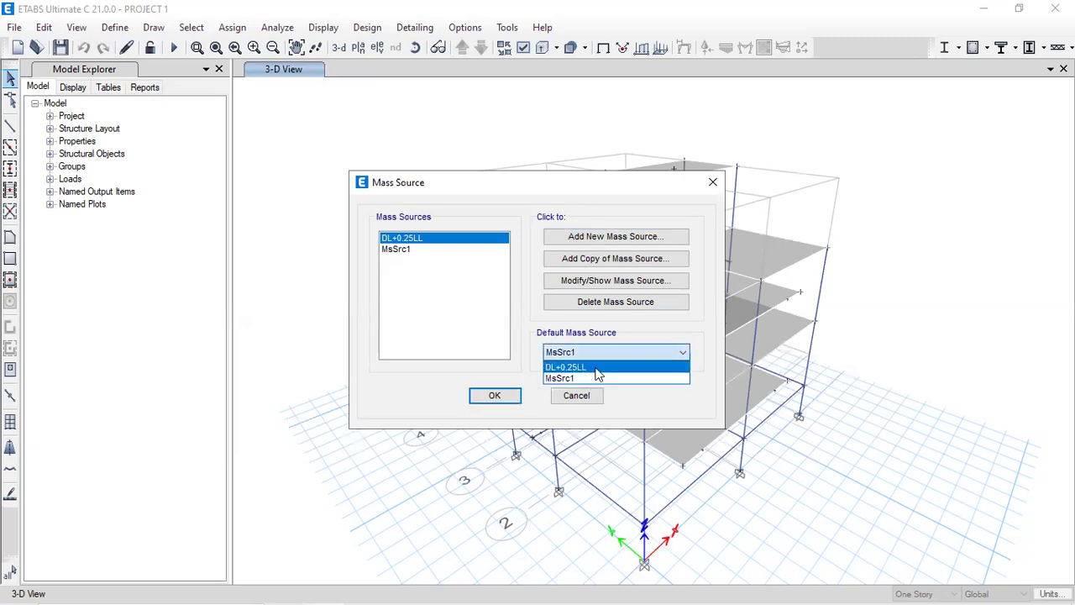
left_click(599, 368)
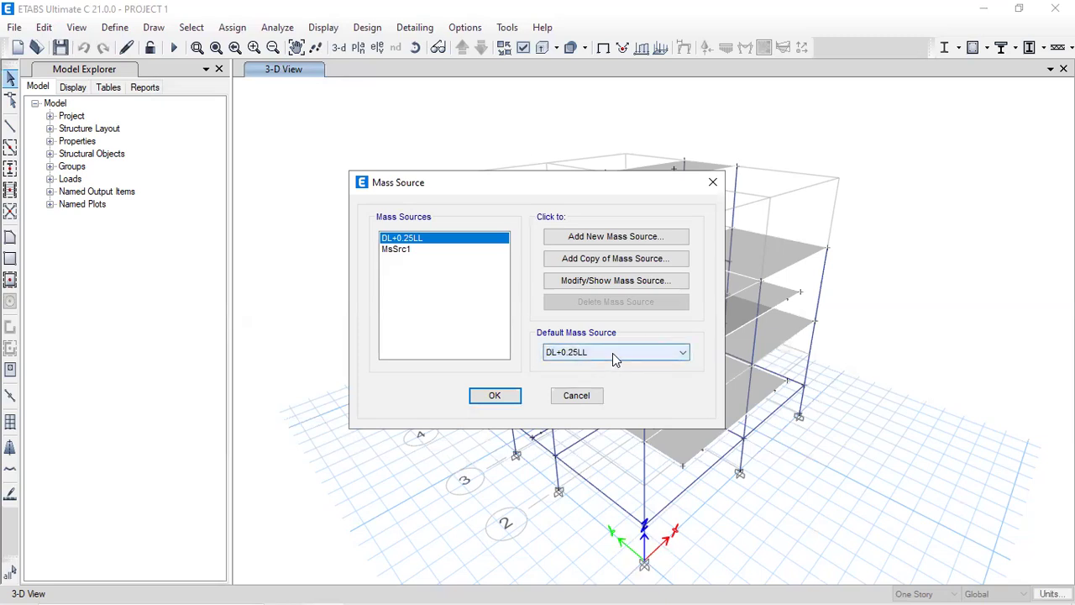
left_click(495, 395)
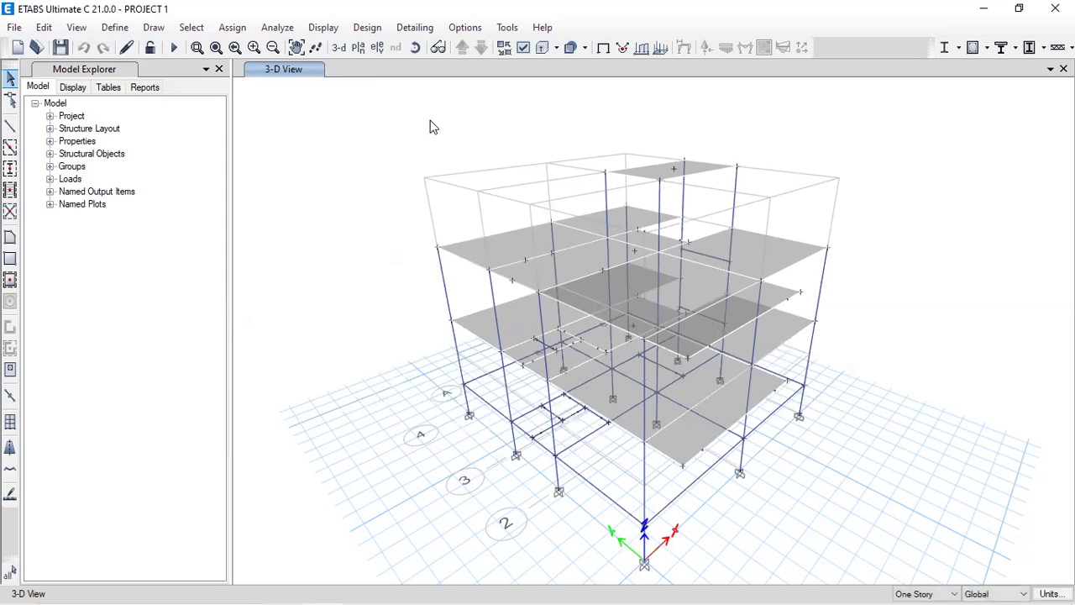
Step: Add a load pattern named EQX of type Seismic with the IS 1893:2016 auto lateral load
left_click(116, 28)
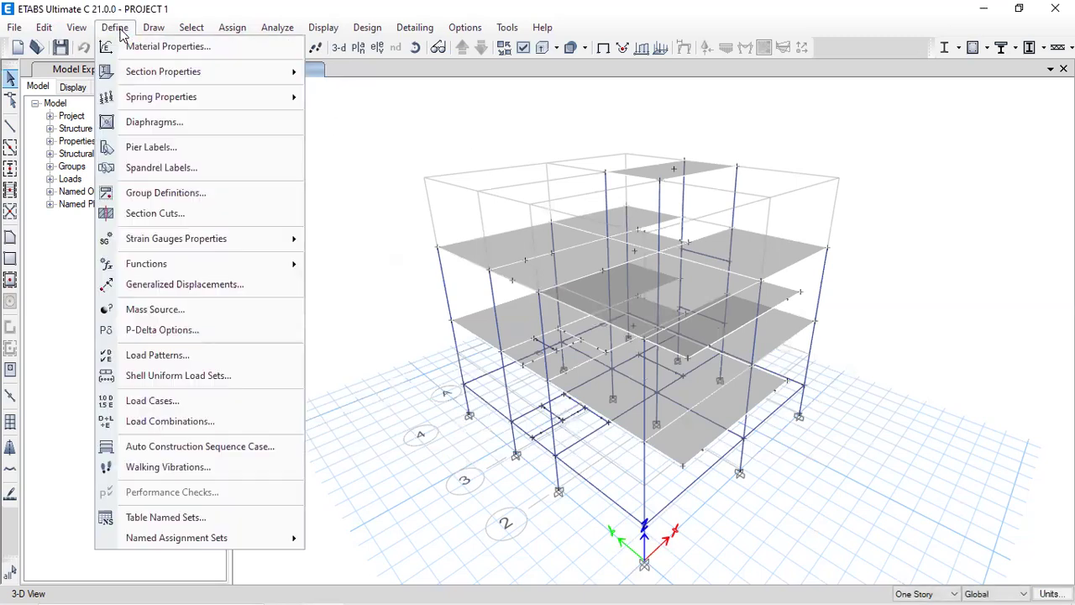
left_click(200, 357)
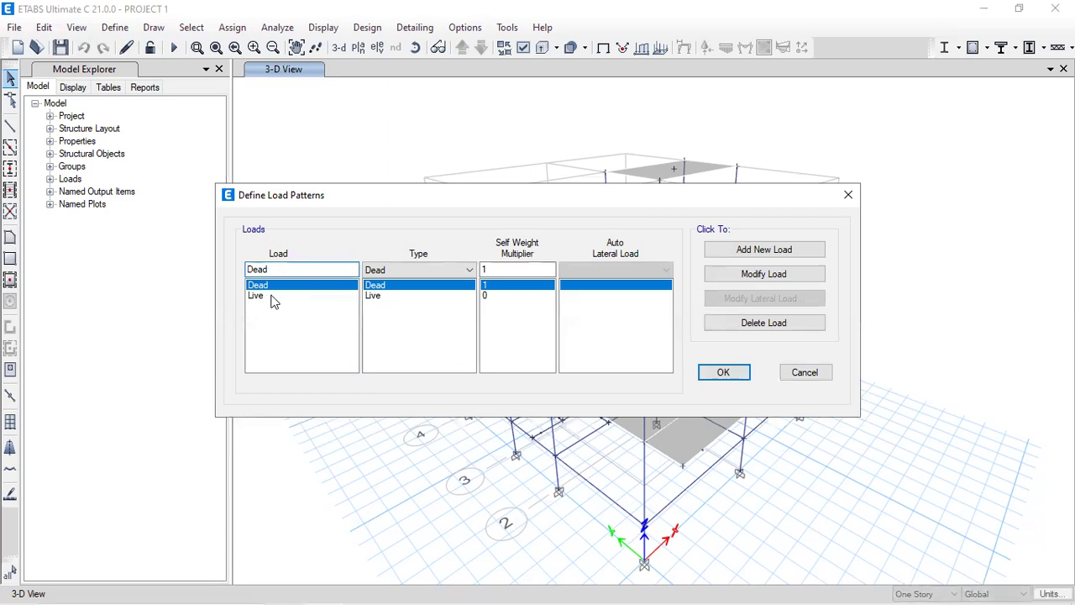
double_click(283, 269)
type("EQX")
left_click(416, 269)
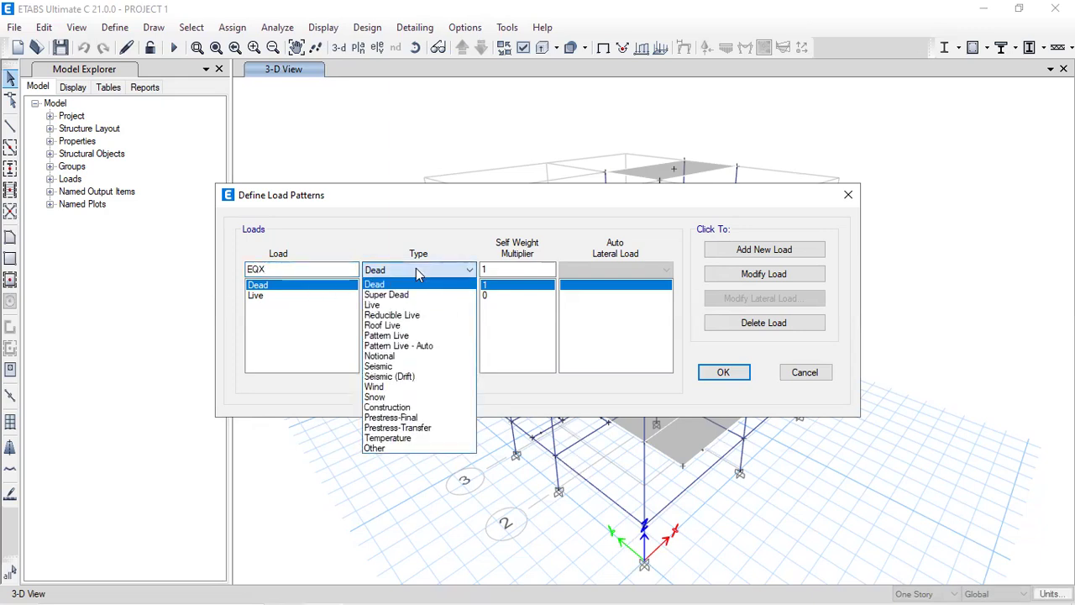
left_click(412, 369)
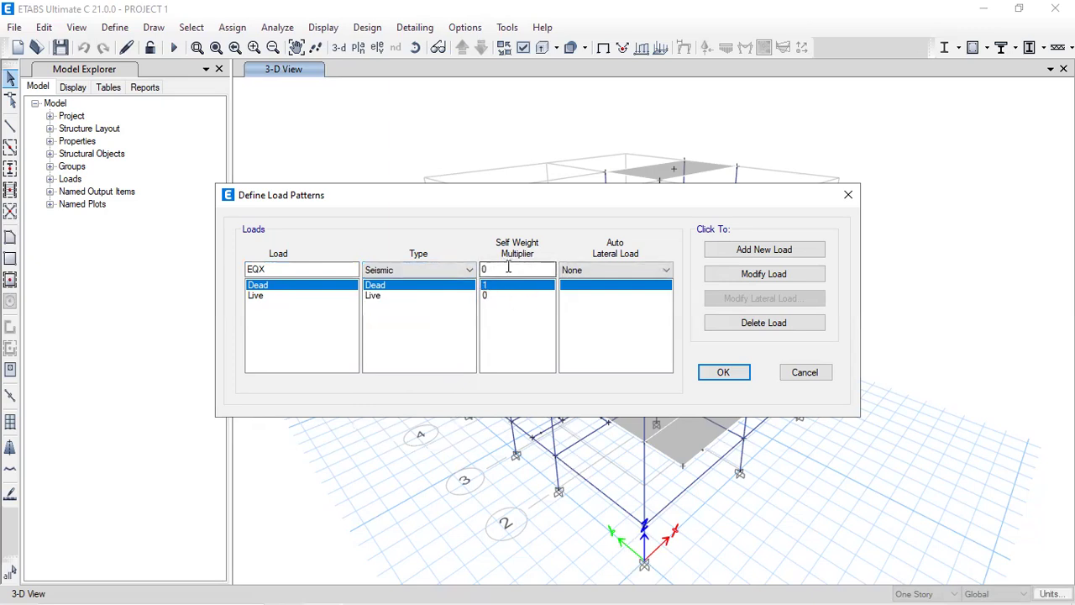
left_click(602, 270)
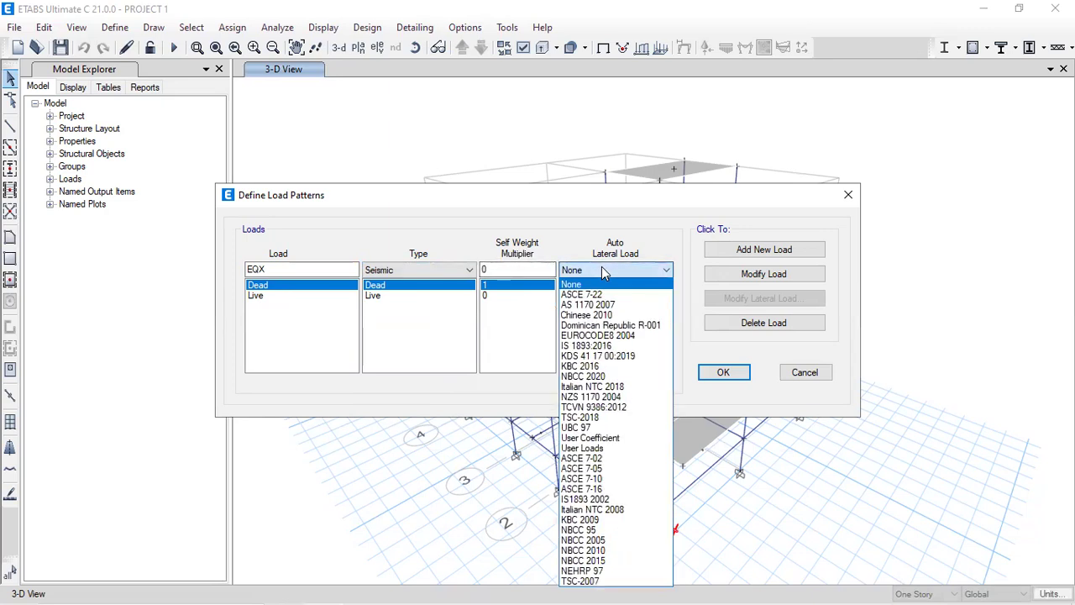
left_click(631, 346)
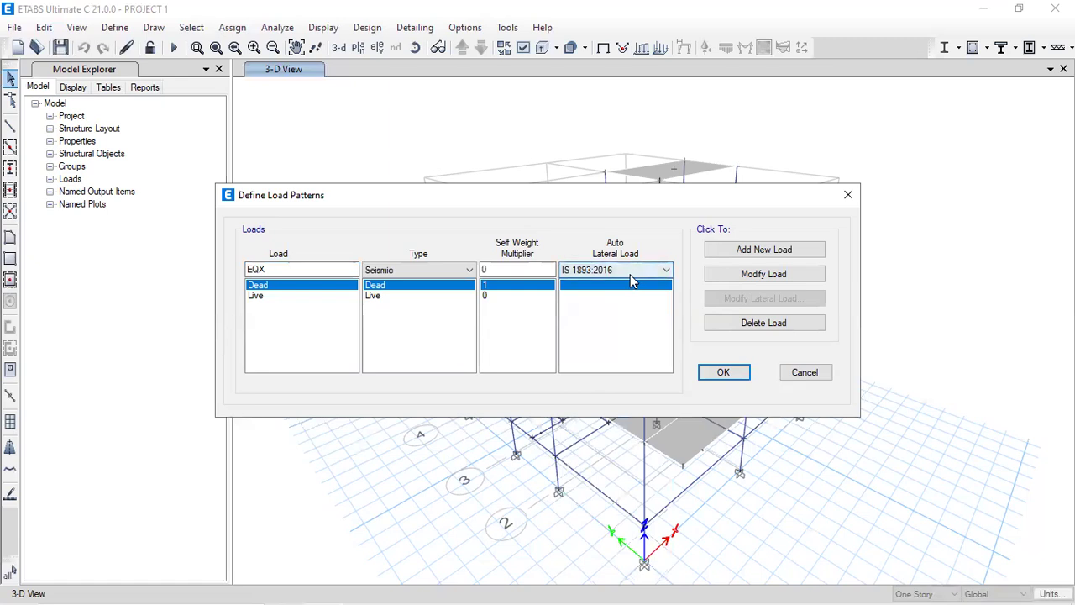
left_click(728, 249)
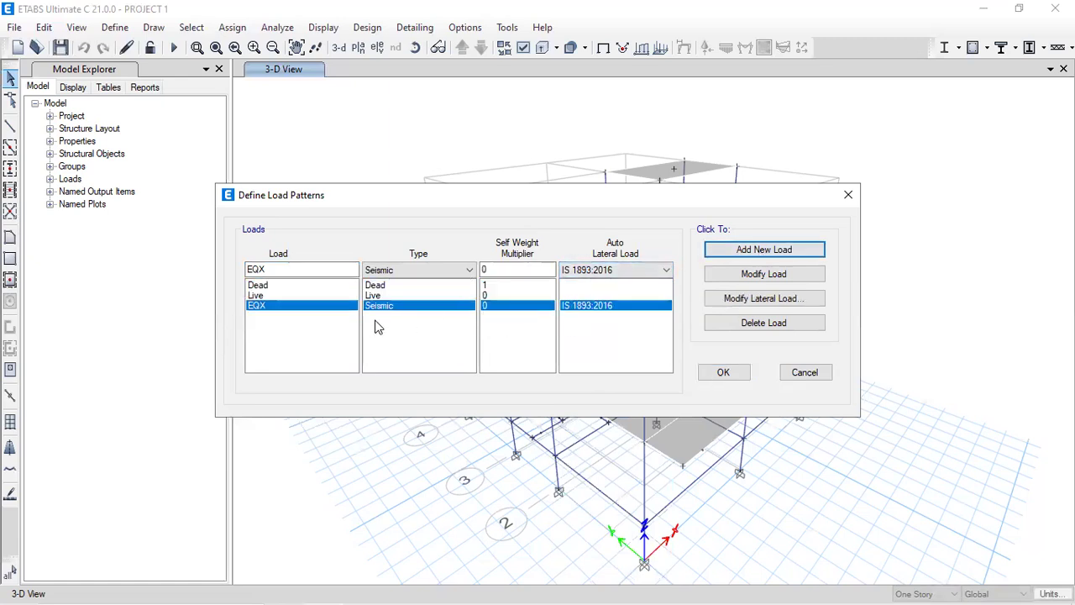
Step: Add a second Seismic load pattern named EQY, also using the IS 1893:2016 auto lateral load
left_click(257, 269)
key("BackSpace")
type("Y")
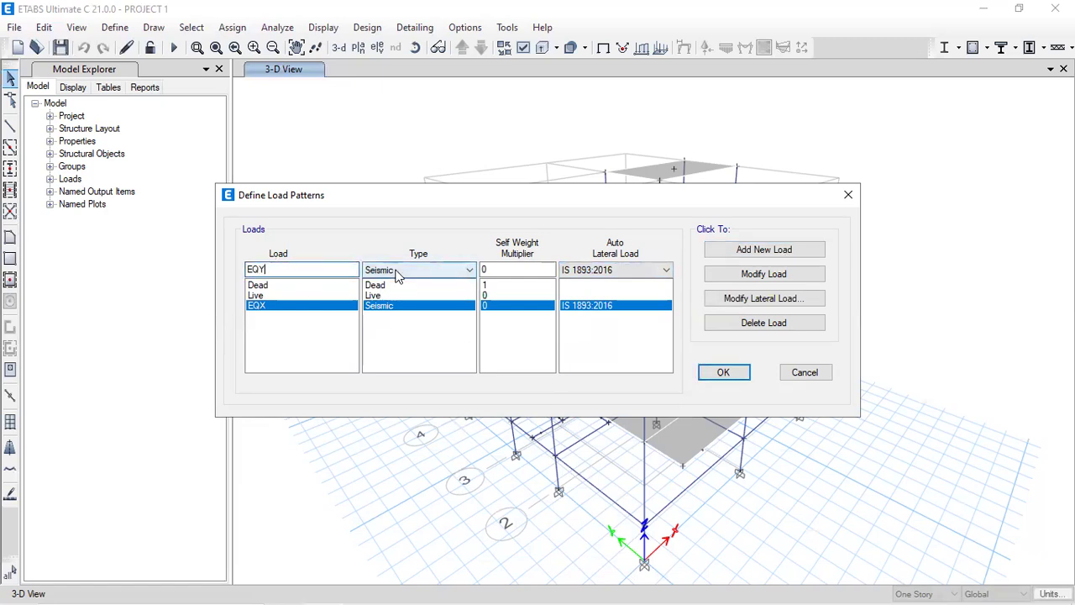
left_click(623, 275)
left_click(625, 273)
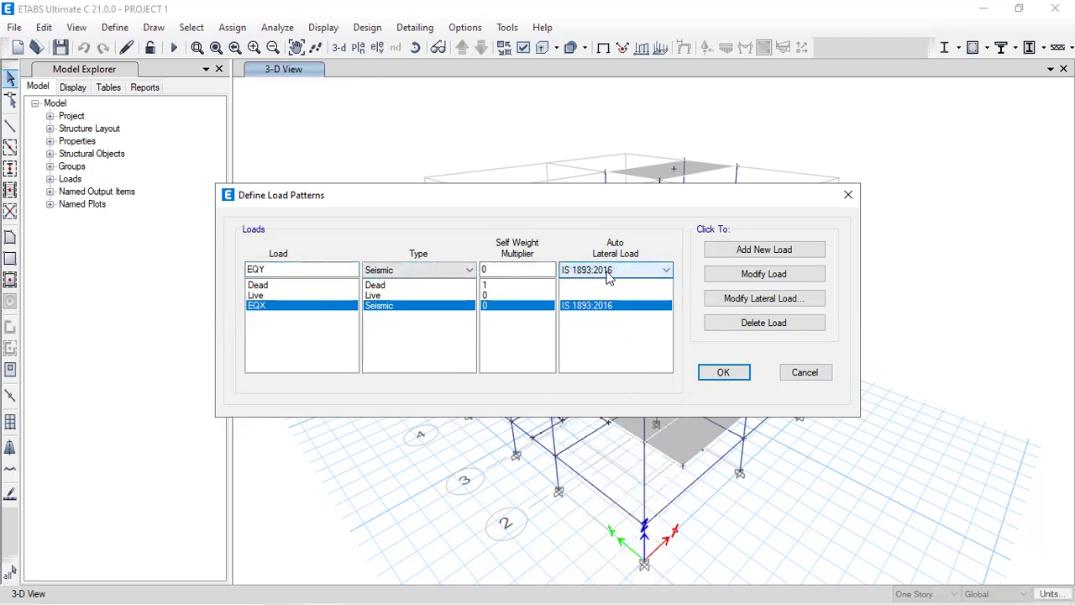
left_click(757, 252)
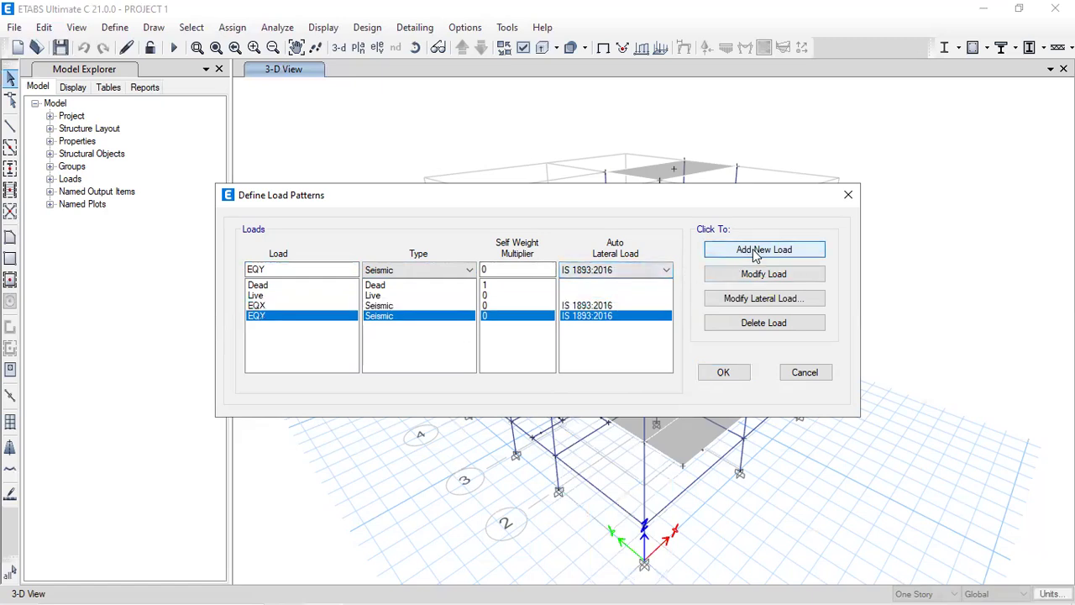
Step: Limit the lateral load of EQX to X Dir, excluding the Y direction and all eccentricity cases
left_click(262, 307)
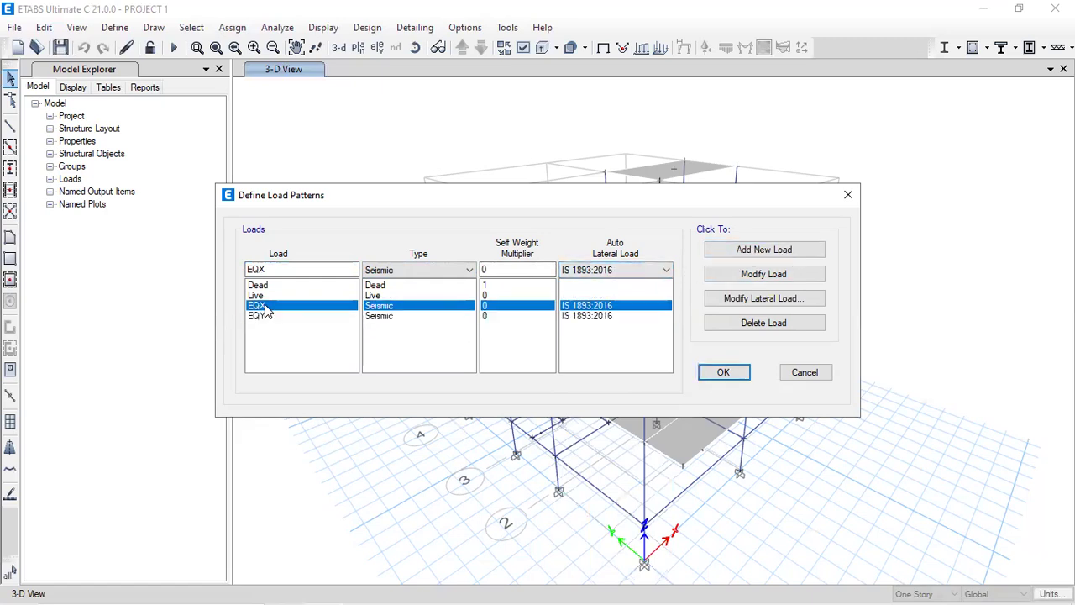
left_click(764, 300)
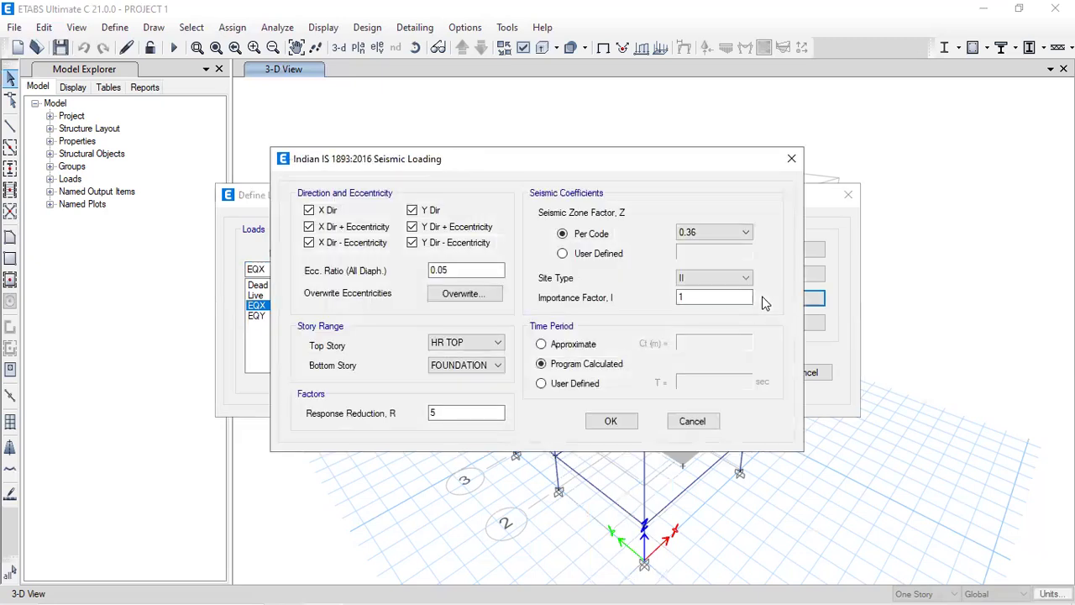
left_click(355, 229)
left_click(356, 244)
left_click(431, 211)
left_click(433, 228)
left_click(434, 243)
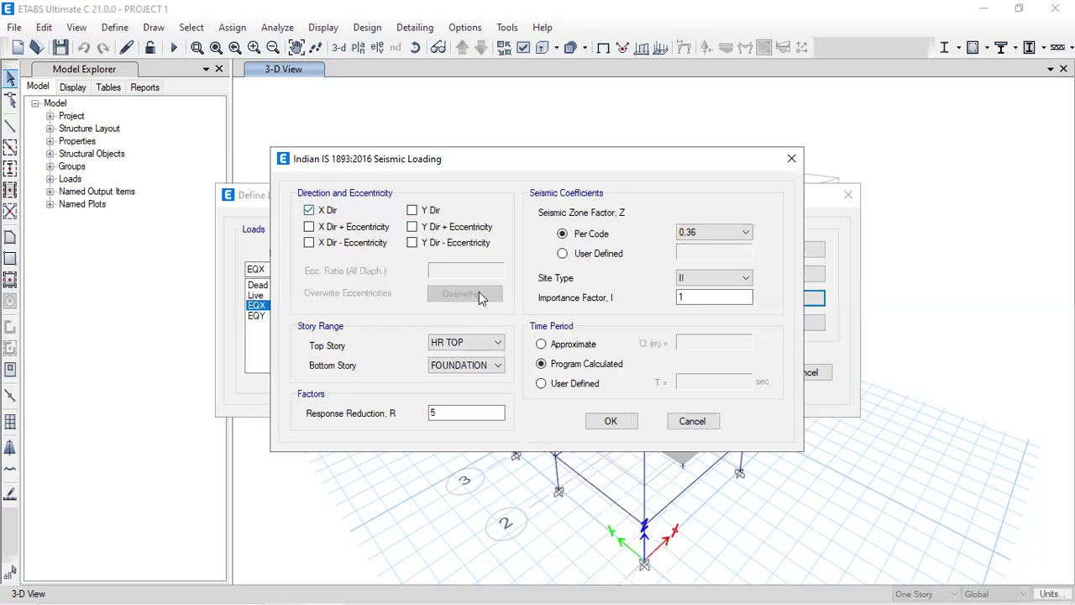
Step: Set the EQX seismic zone factor per code to 0.16 and the site type to II
left_click(687, 239)
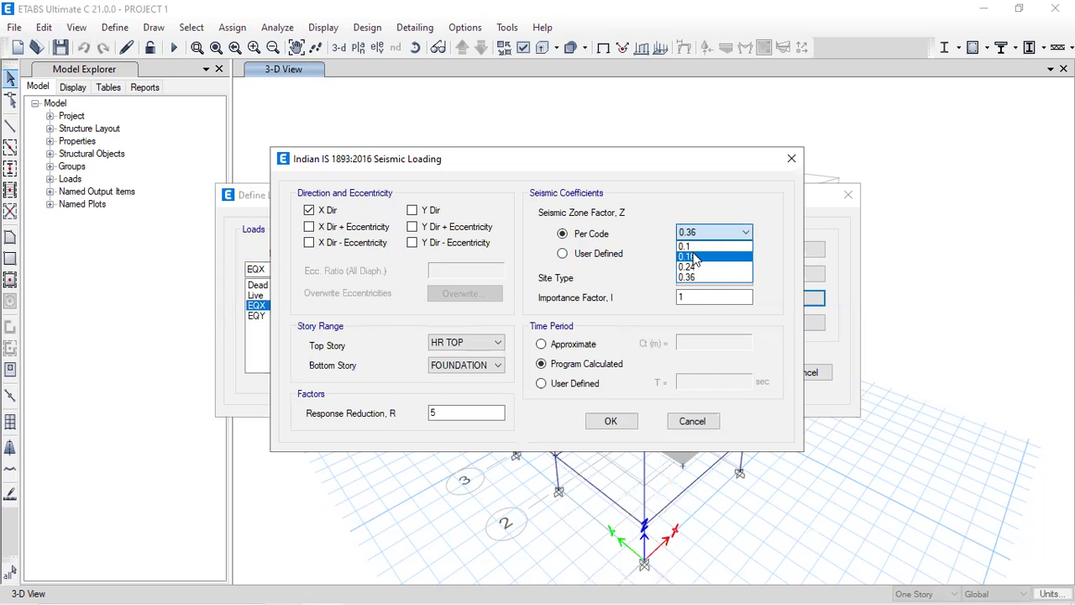
left_click(695, 257)
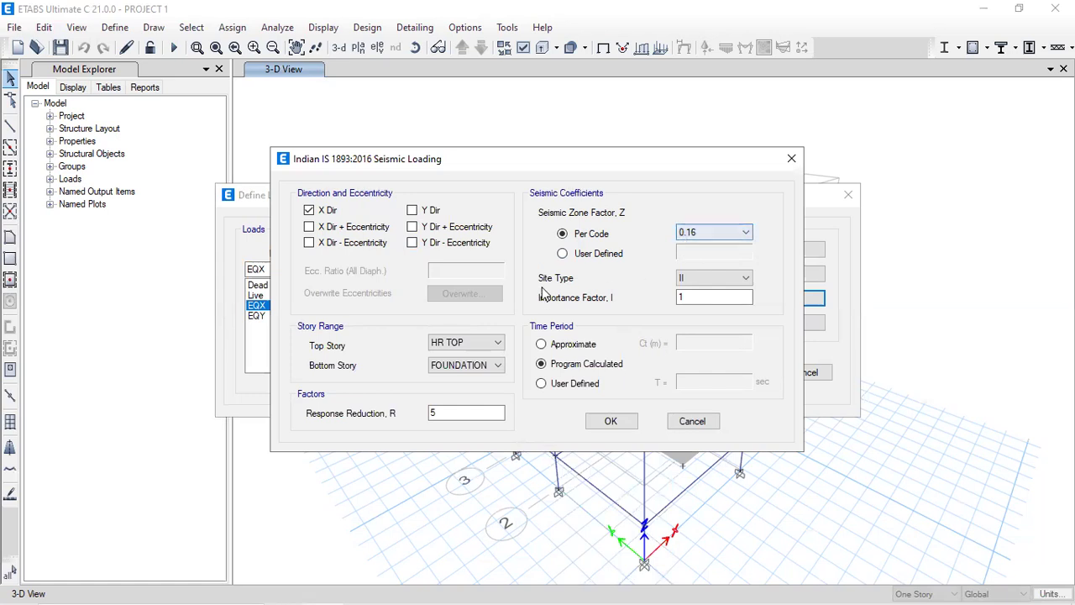
left_click(701, 279)
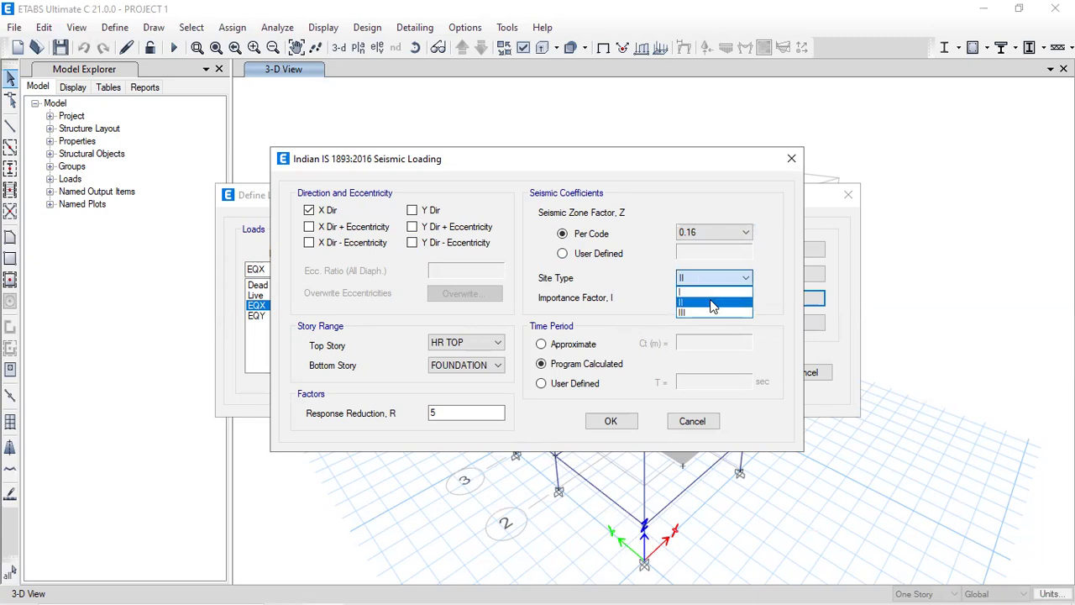
left_click(710, 303)
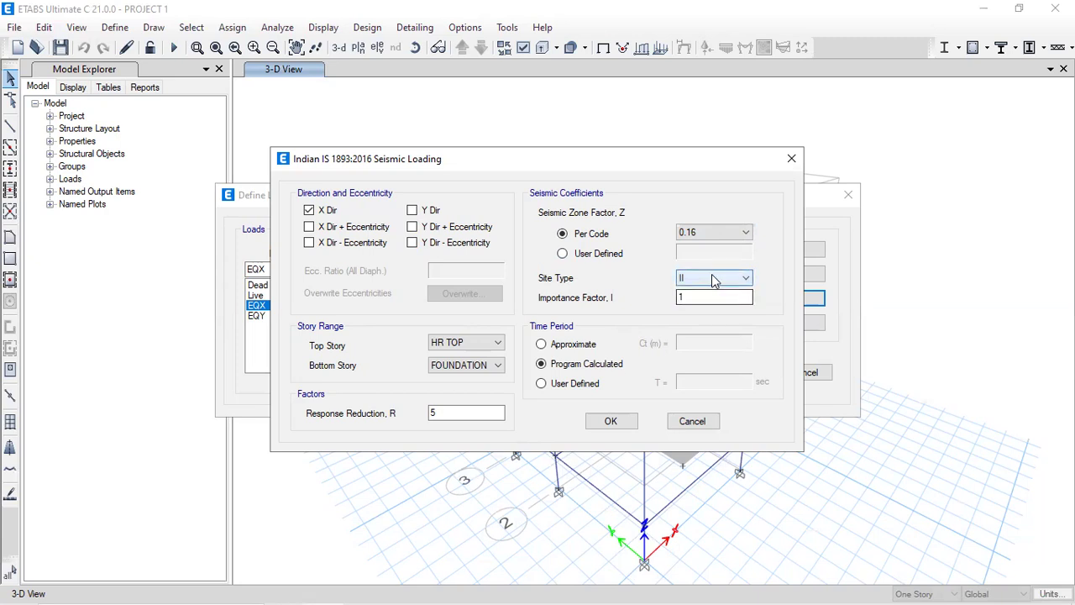
Step: Accept the EQX seismic loading with importance factor 1, Program Calculated time period, stories HR TOP to FOUNDATION and response reduction 5
left_click(696, 298)
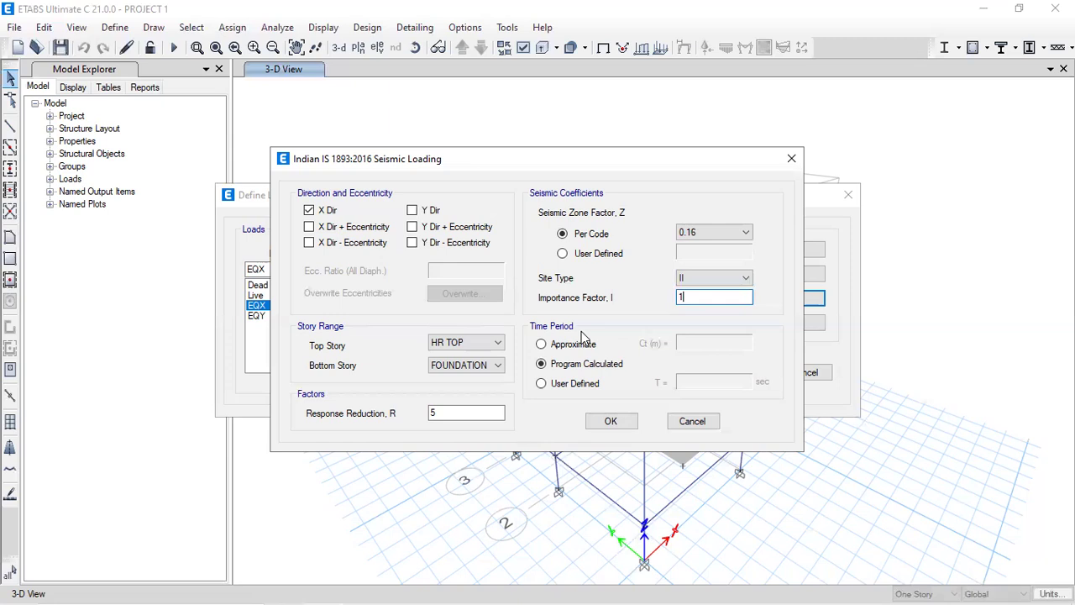
left_click(602, 364)
left_click(598, 384)
key("Tab")
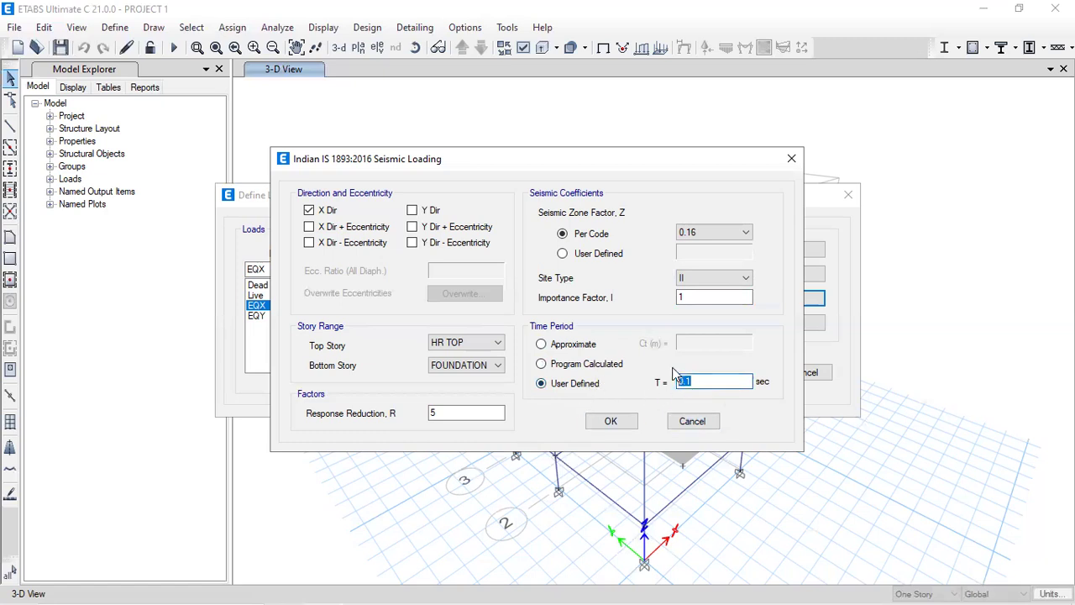
left_click(569, 365)
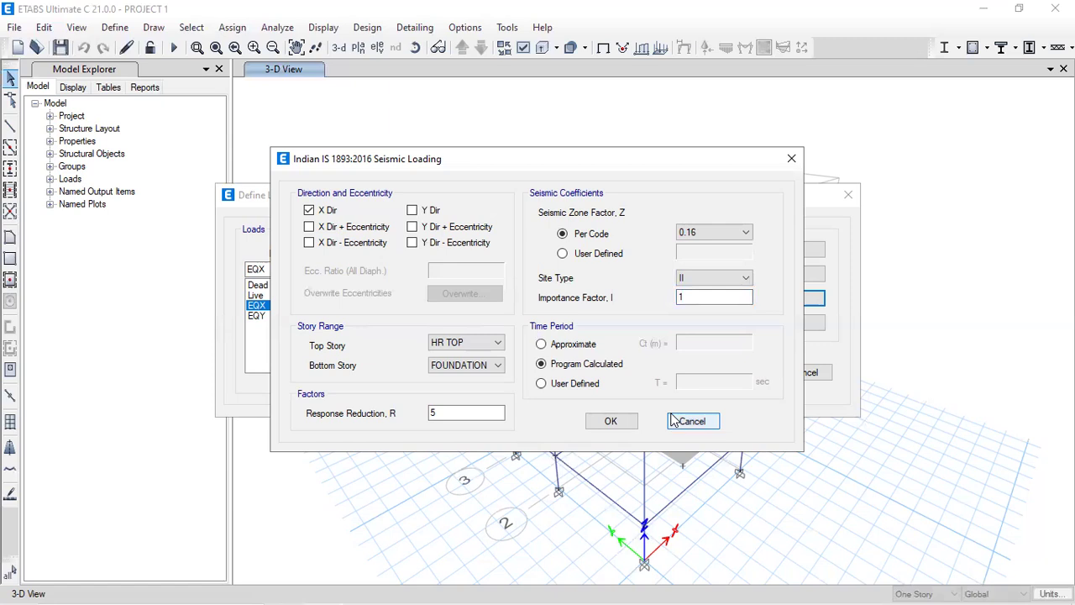
left_click(486, 369)
left_click(485, 368)
left_click(493, 344)
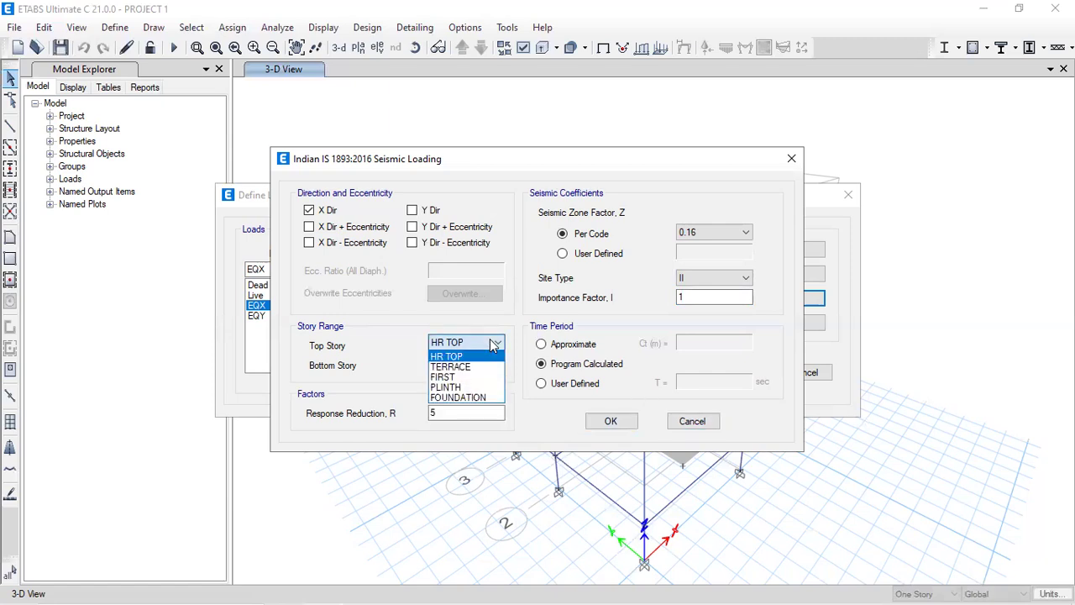
left_click(494, 346)
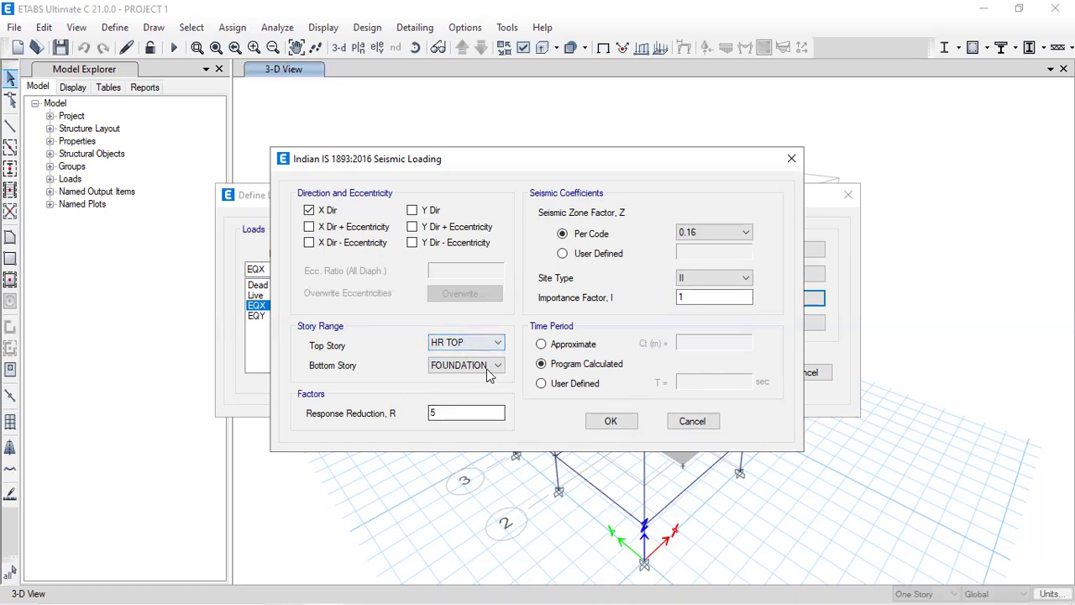
double_click(448, 411)
left_click(608, 422)
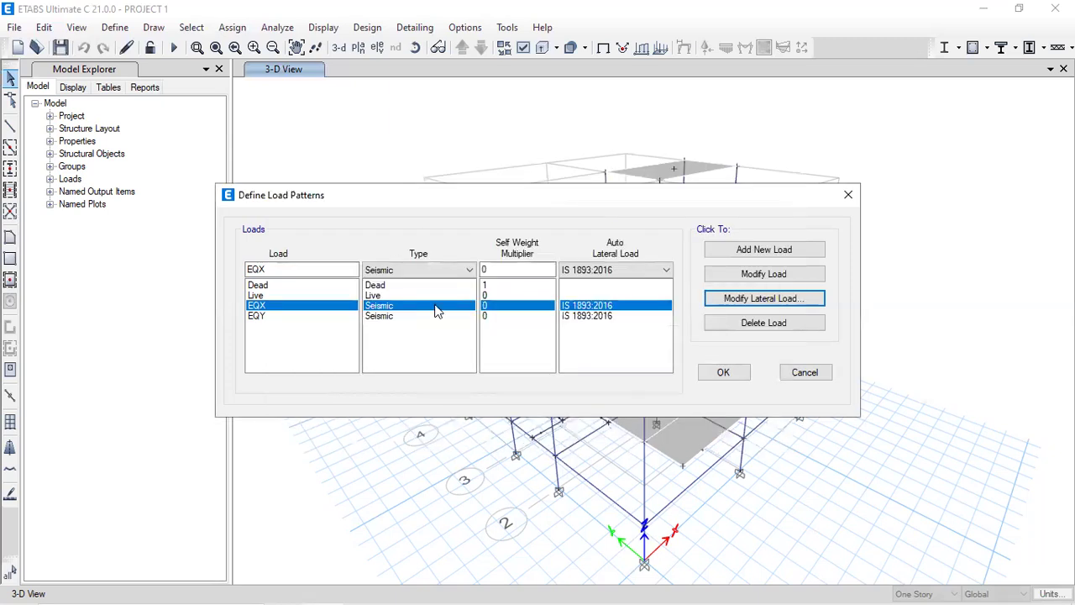
Step: In EQY's lateral load definition, exclude X Dir, both X eccentricity cases and Y Dir + Eccentricity
left_click(383, 317)
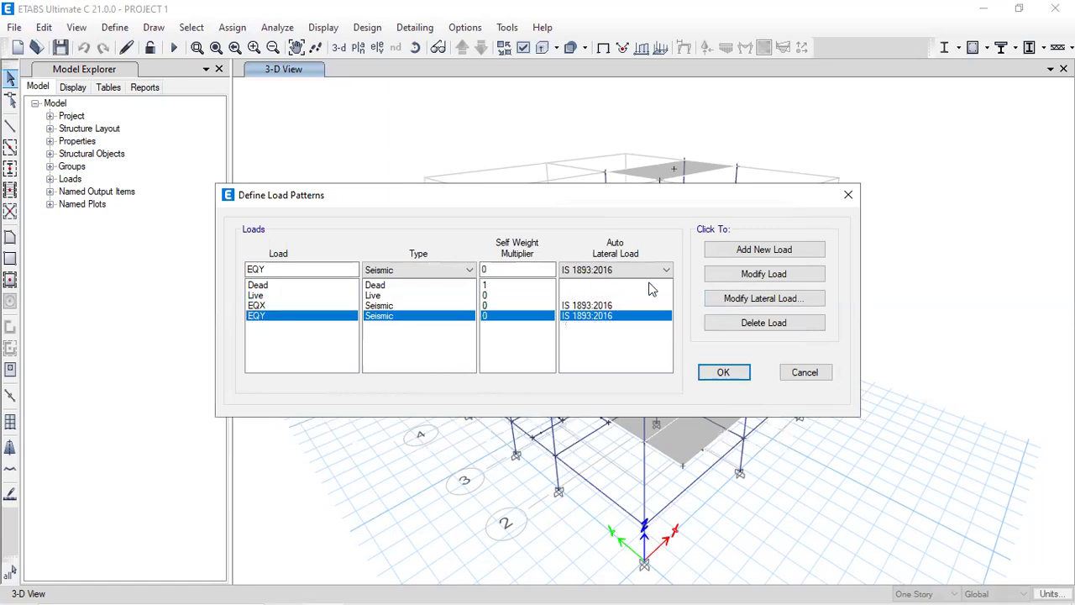
left_click(746, 303)
left_click(327, 212)
left_click(335, 227)
left_click(334, 243)
left_click(414, 227)
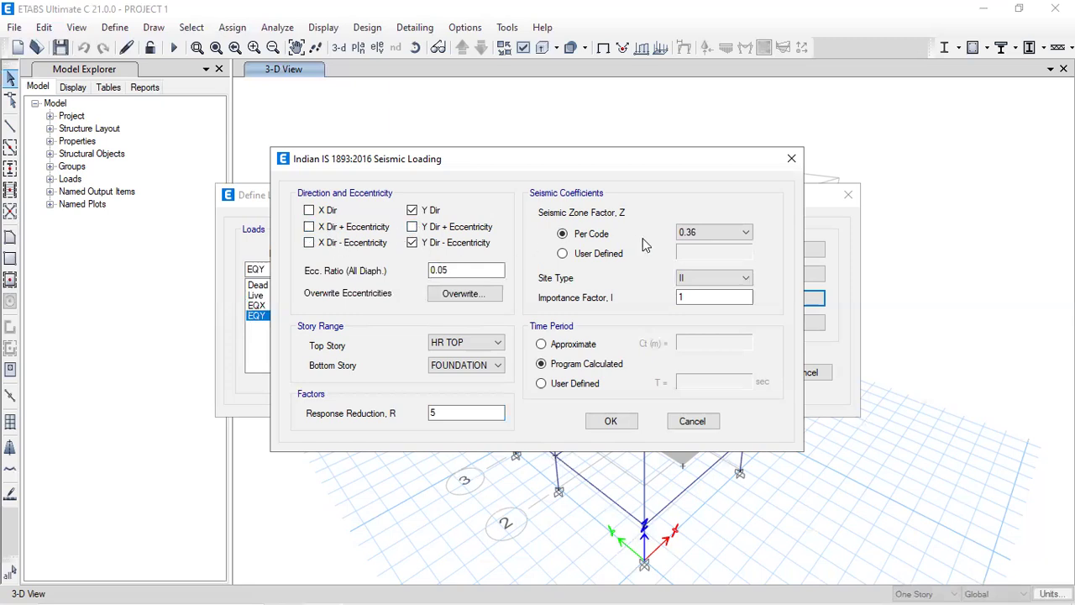
Step: Set the EQY zone factor per code to 0.16, exclude Y Dir - Eccentricity, and accept the load pattern definitions
left_click(689, 235)
left_click(694, 257)
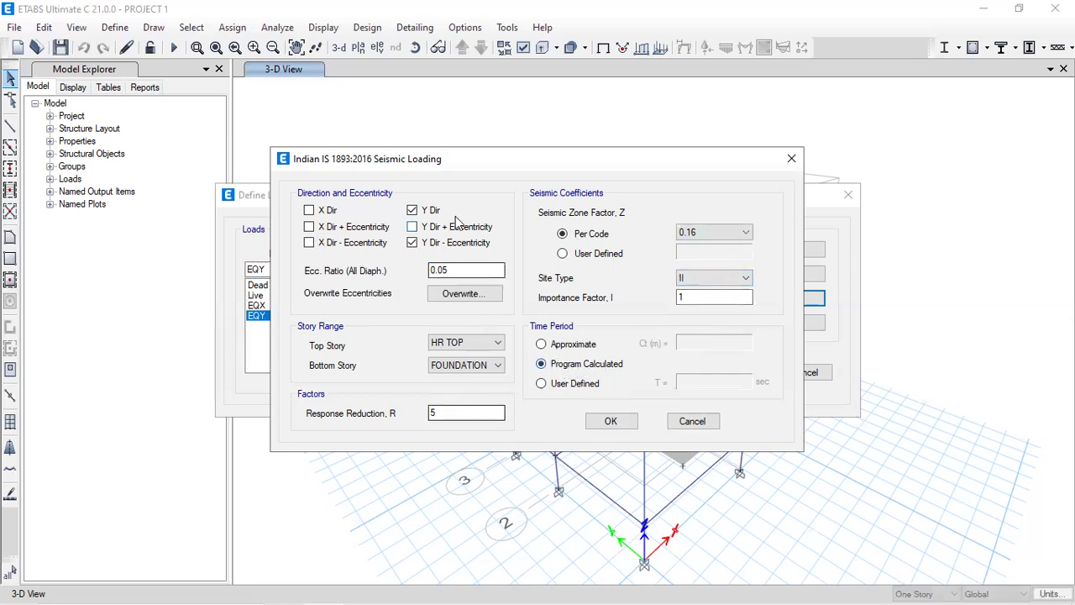
left_click(612, 423)
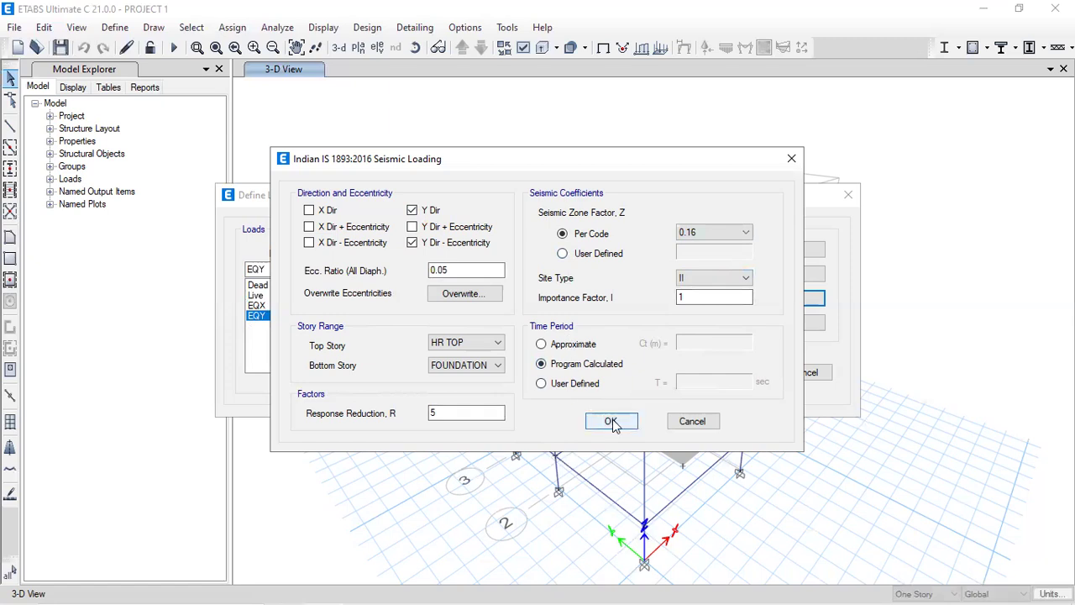
left_click(412, 242)
left_click(610, 421)
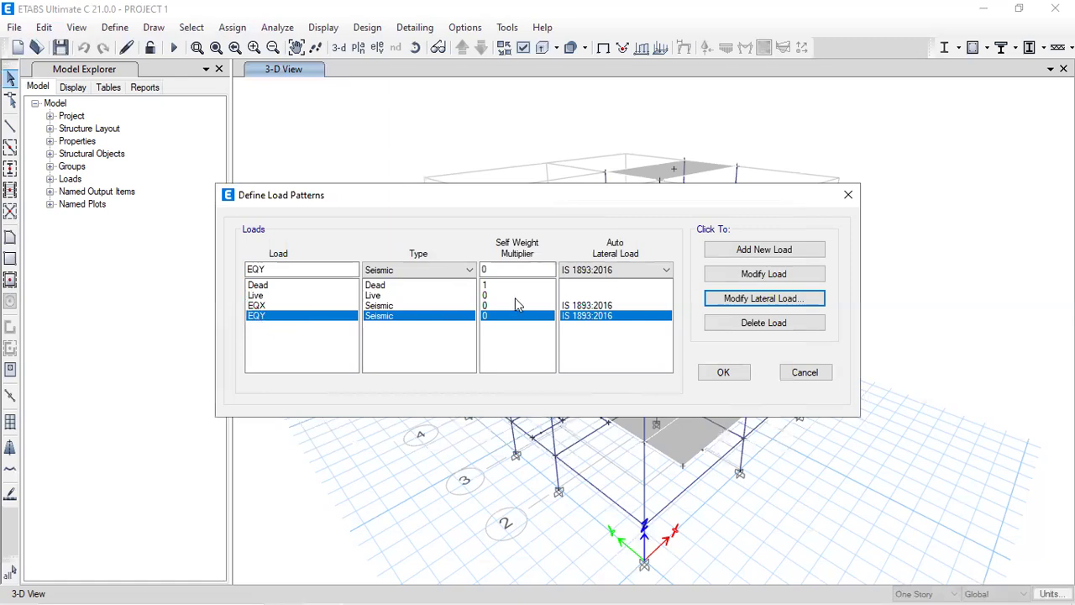
left_click(724, 375)
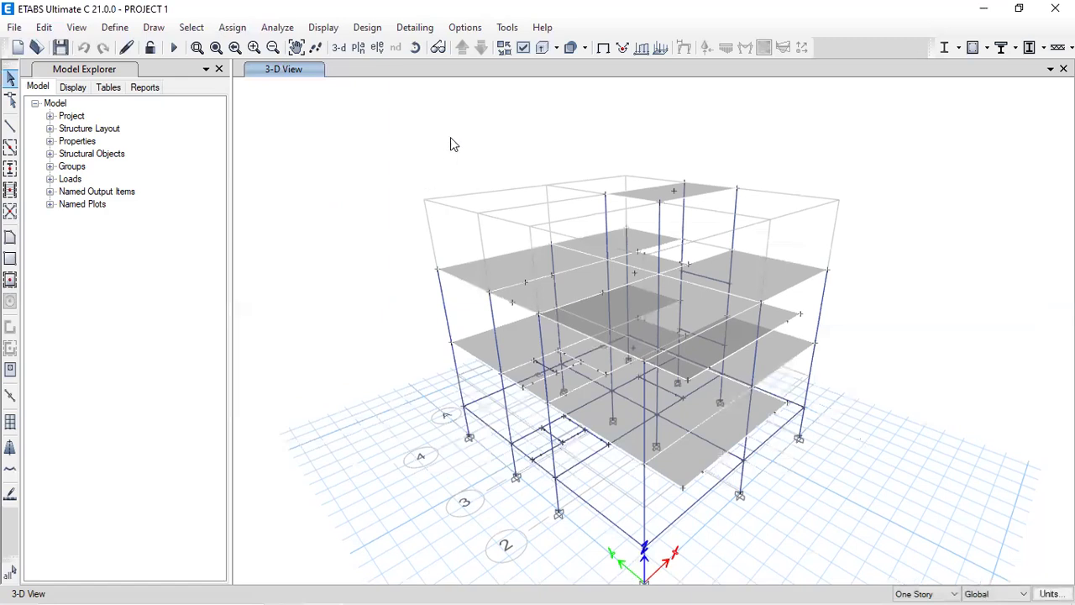
left_click(115, 27)
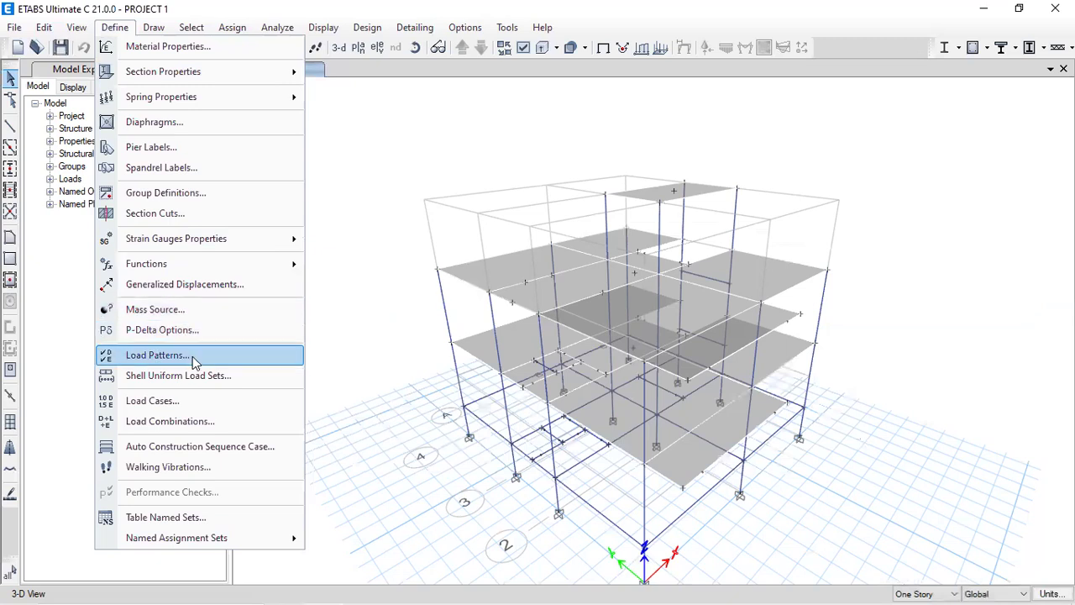
left_click(383, 127)
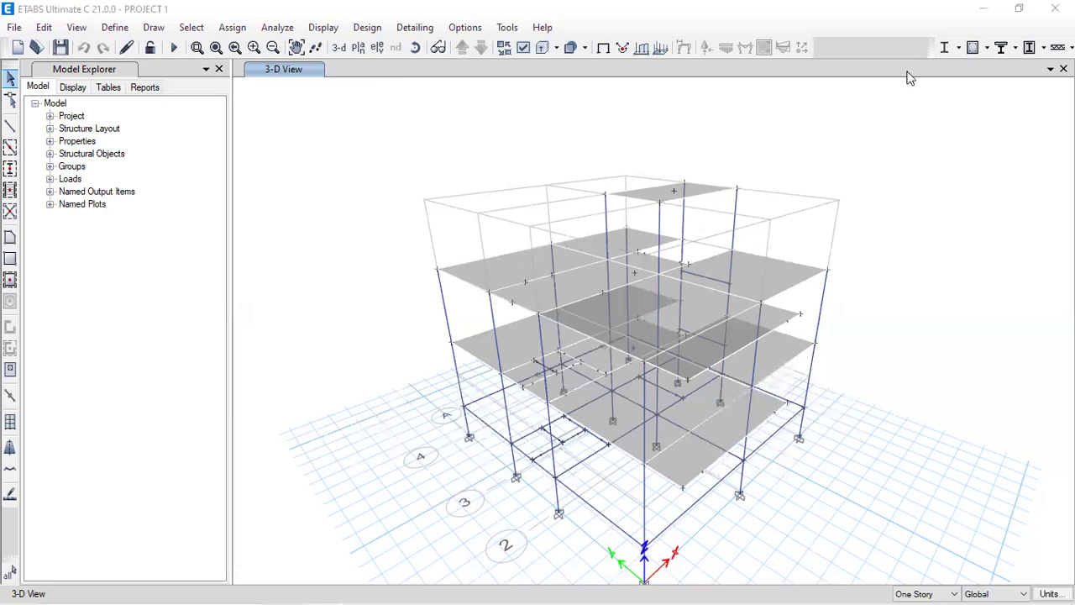
middle_click_drag(748, 175, 746, 198)
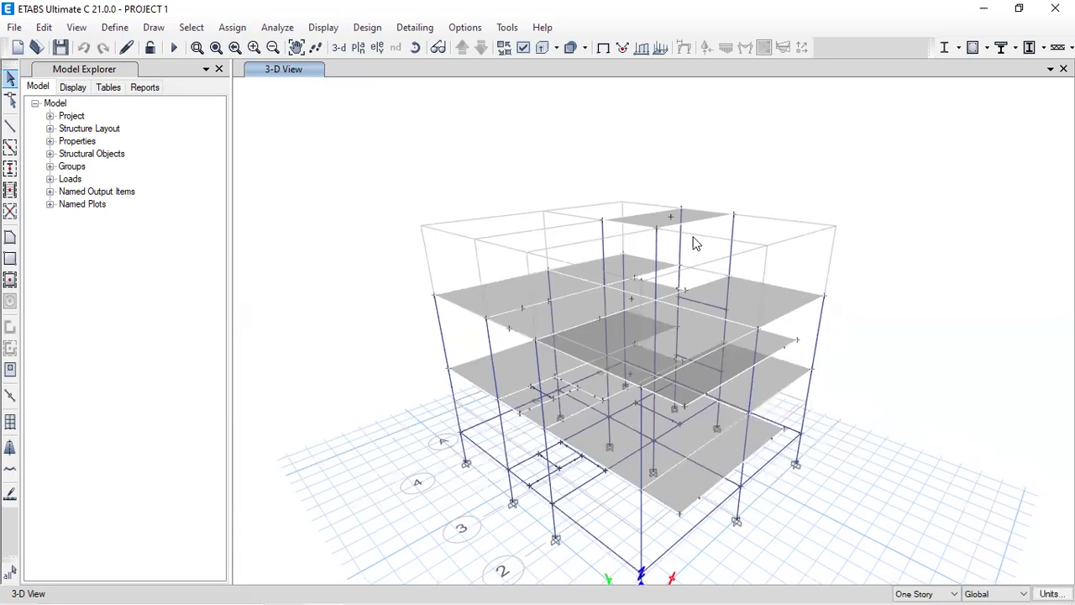
Step: Run the analysis of the building model with the defined seismic load patterns
left_click(270, 28)
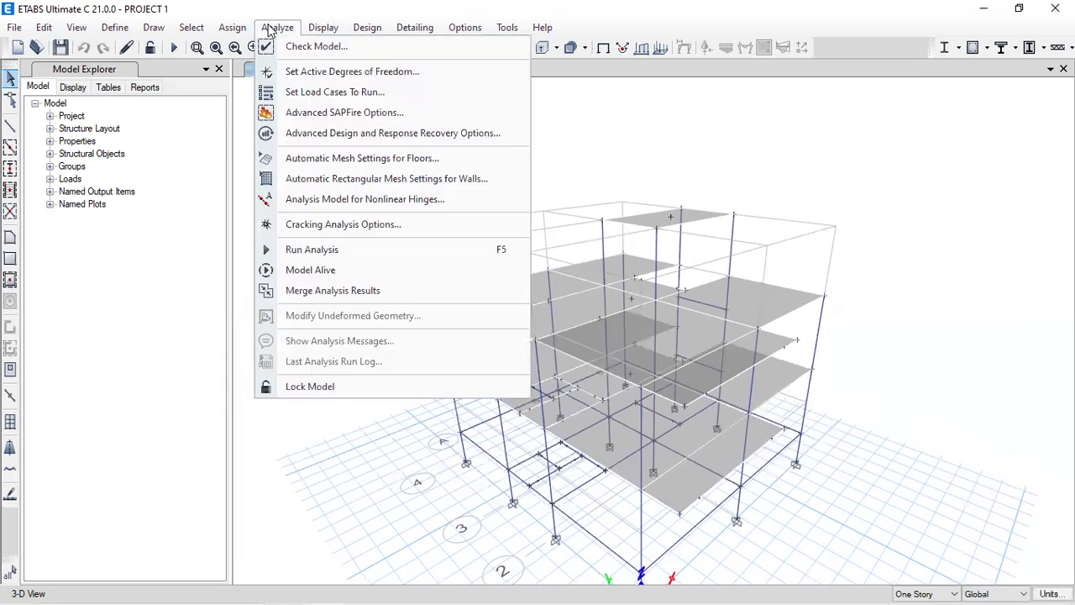
left_click(323, 249)
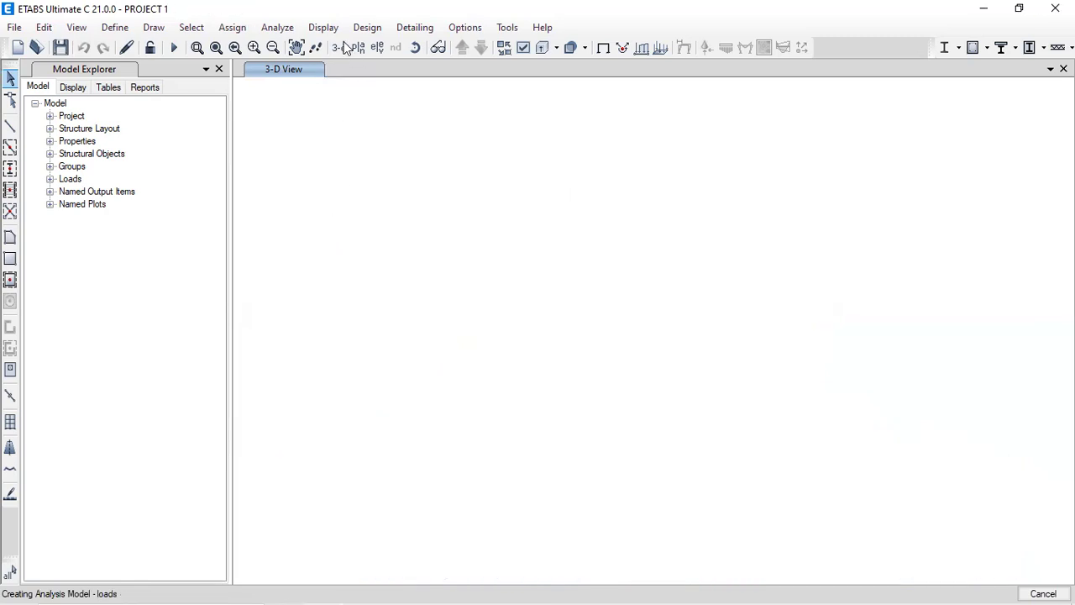
Step: Open the story response plots and show the maximum story displacement for the EQX case
left_click(326, 28)
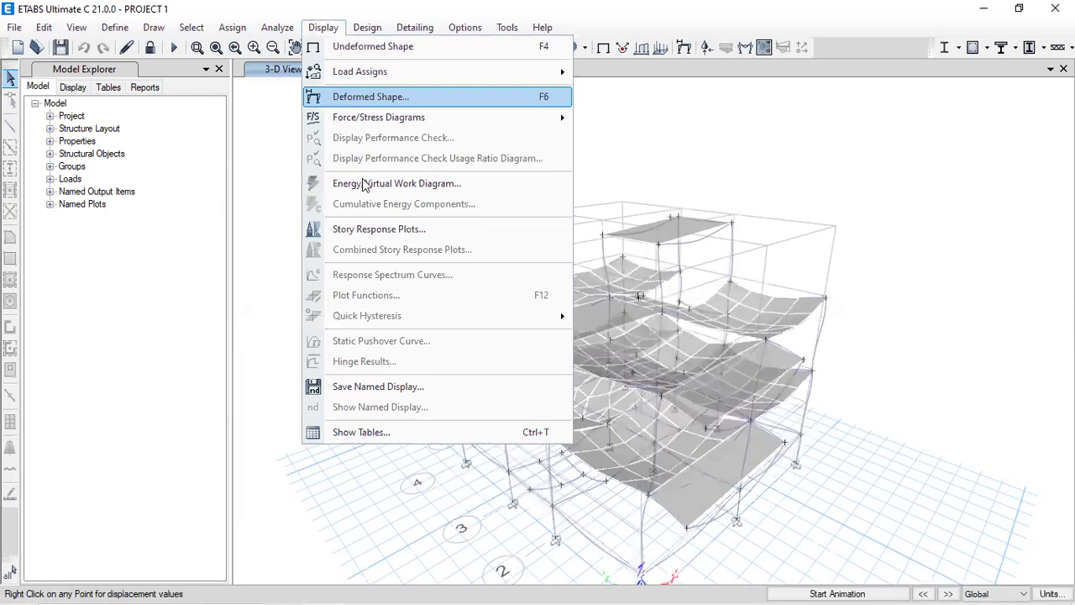
left_click(412, 233)
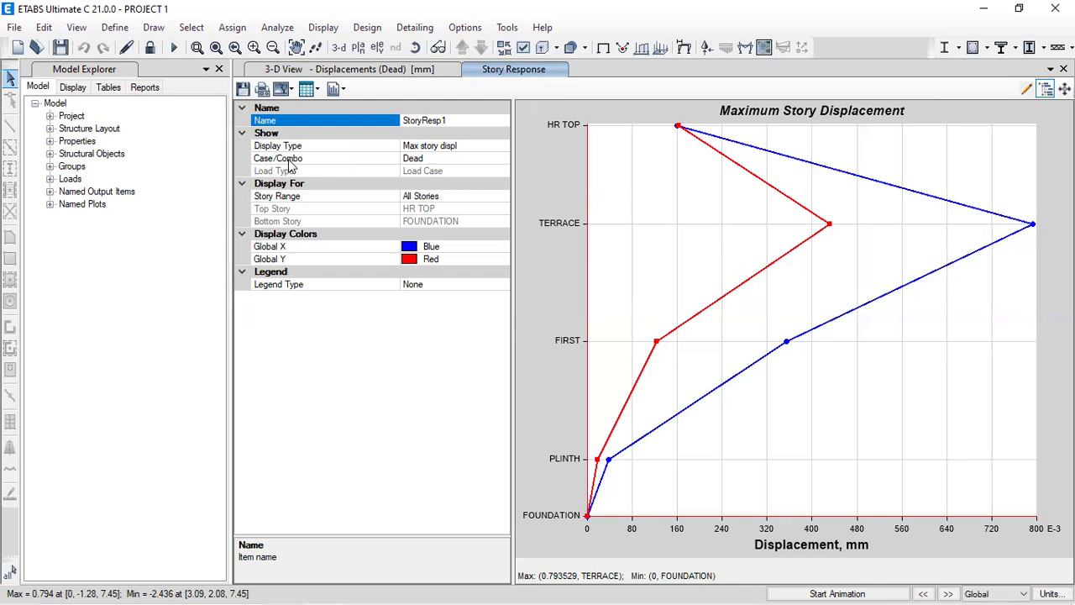
left_click(502, 159)
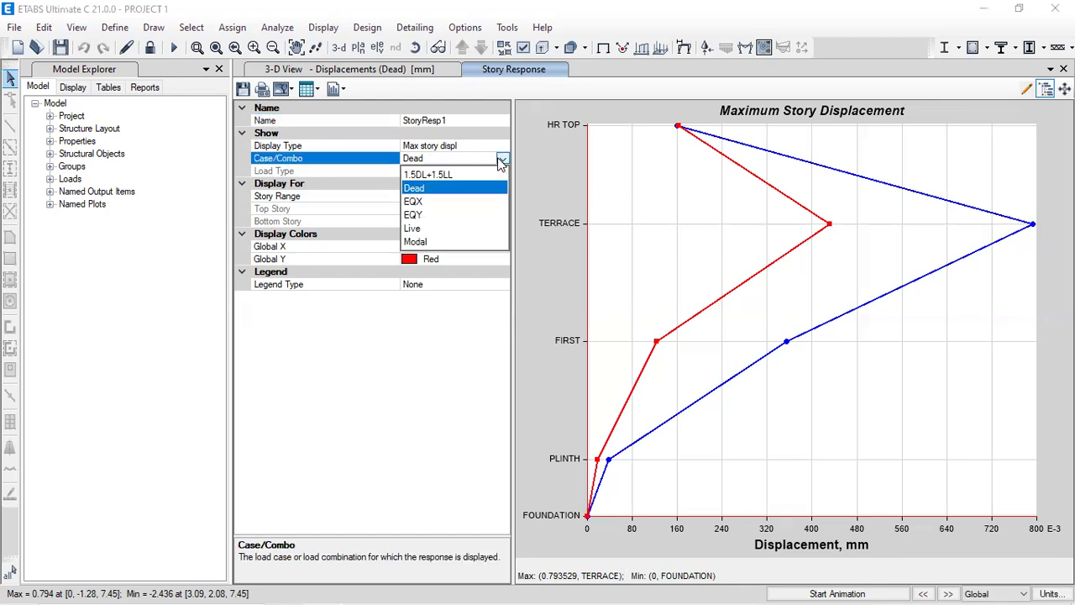
left_click(420, 201)
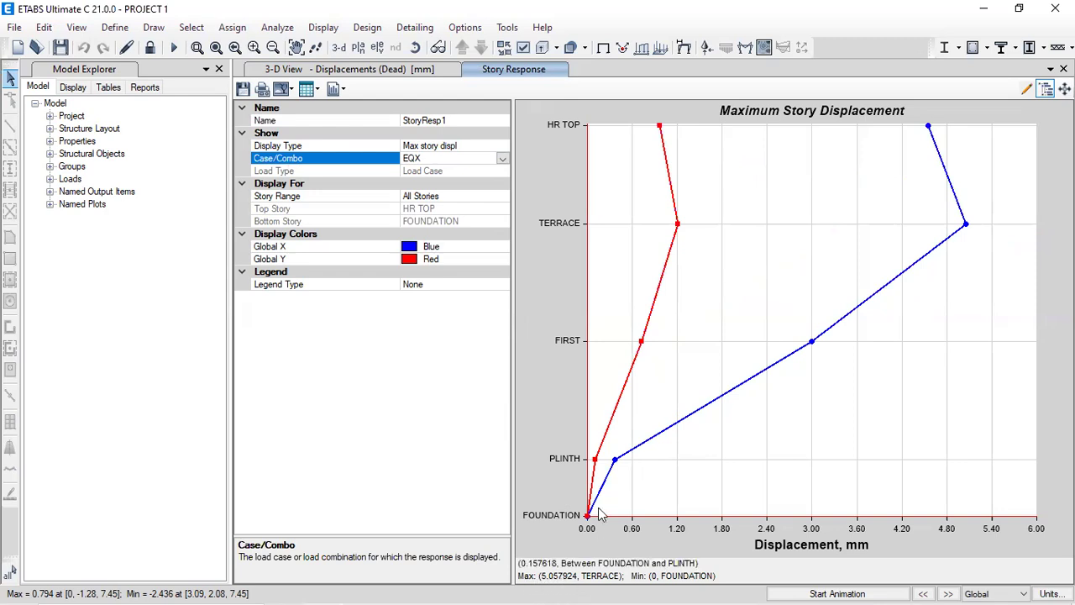
Step: View the maximum story displacement plot for EQY and return to the EQX plot for comparison
left_click(501, 162)
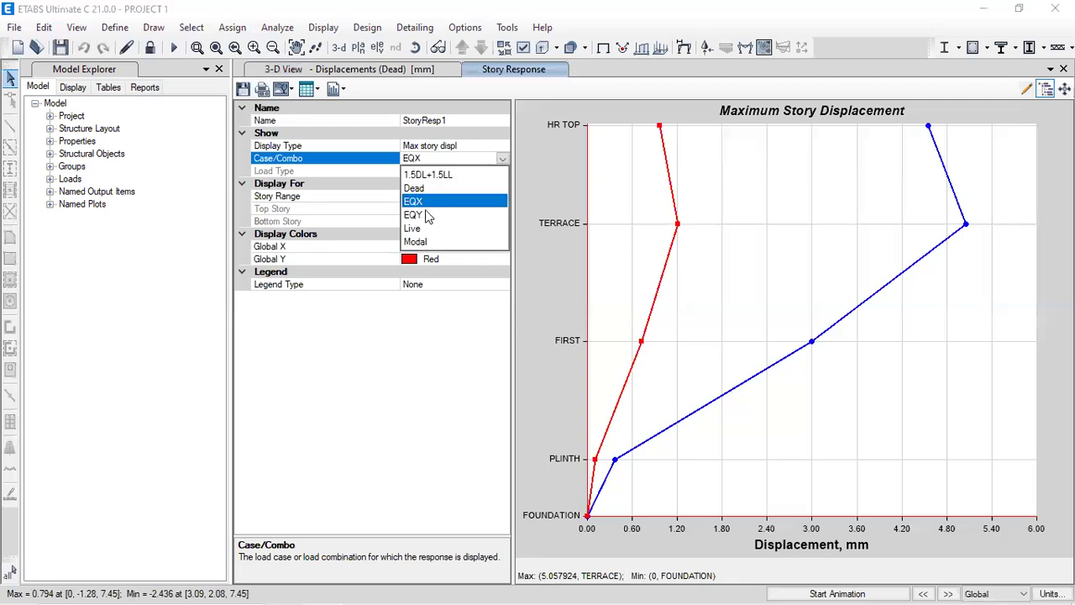
left_click(428, 217)
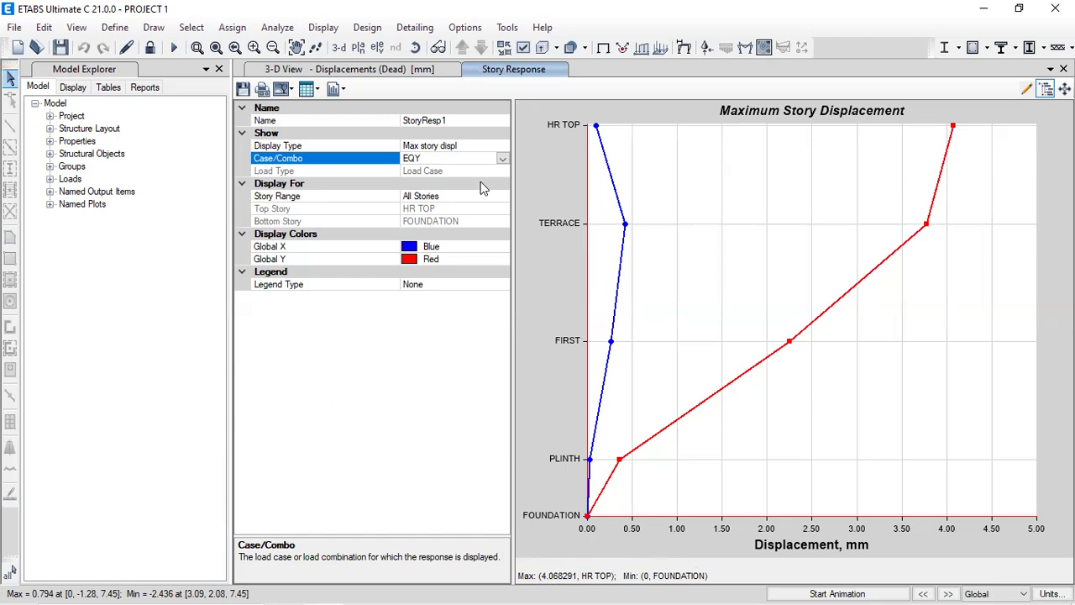
left_click(503, 159)
left_click(428, 202)
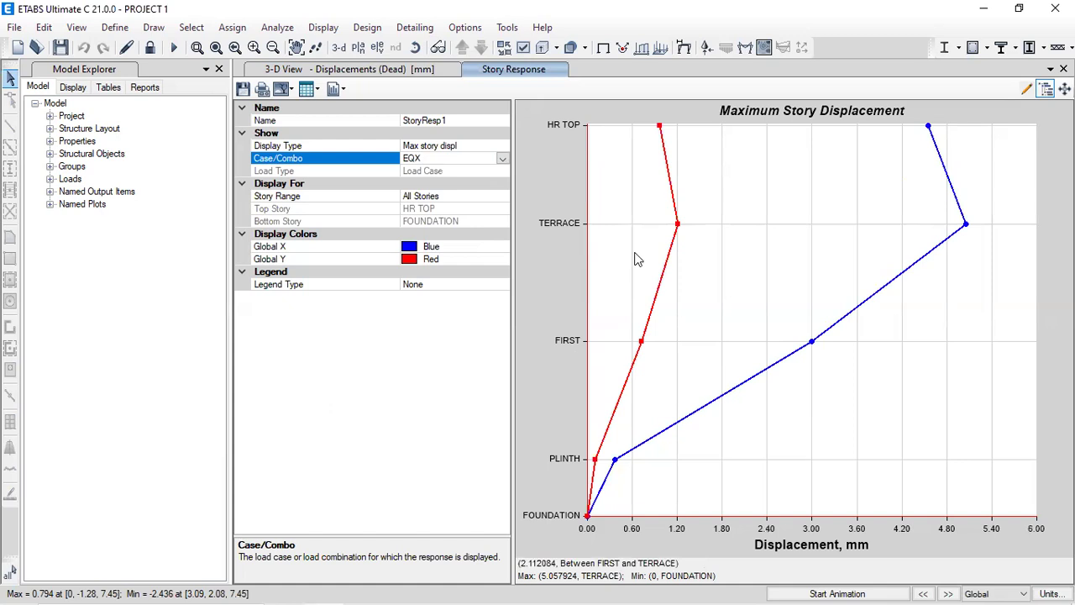
Step: Change the story response plot to auto lateral loads to stories and examine the EQX story forces
left_click(500, 146)
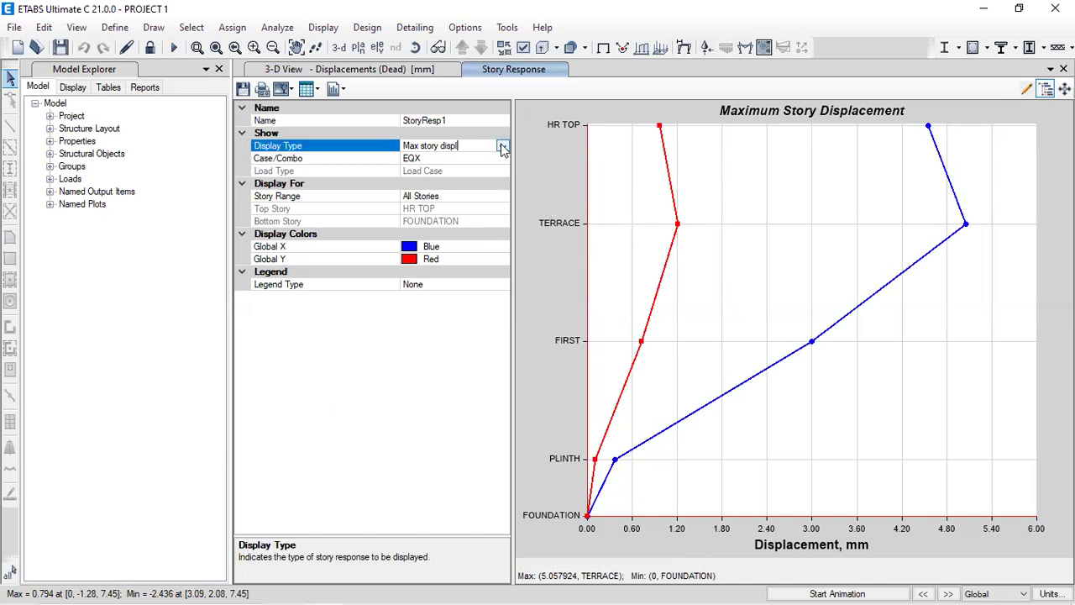
left_click(502, 145)
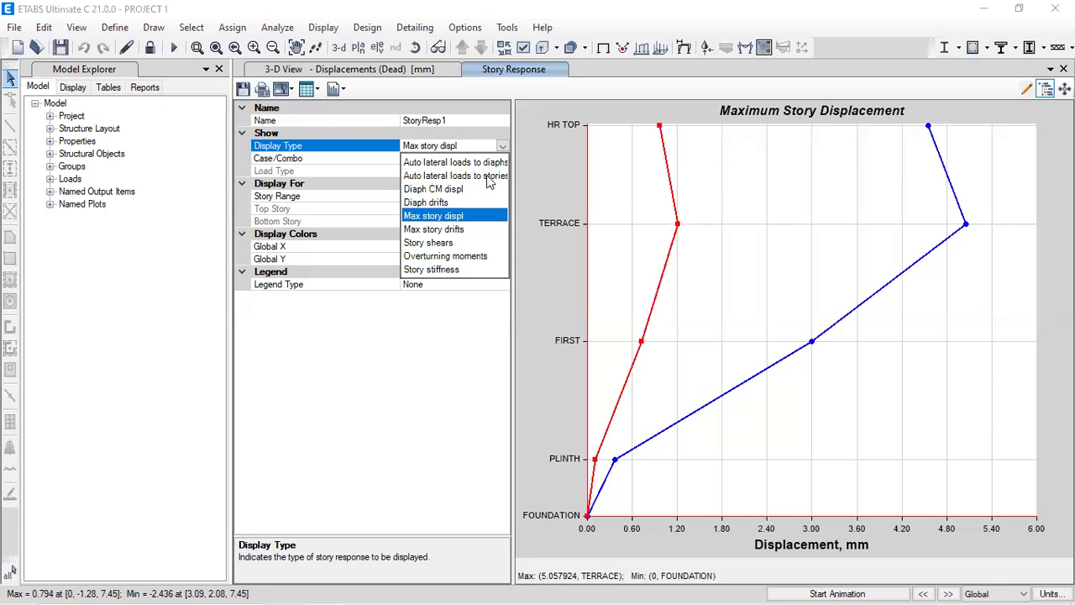
left_click(491, 176)
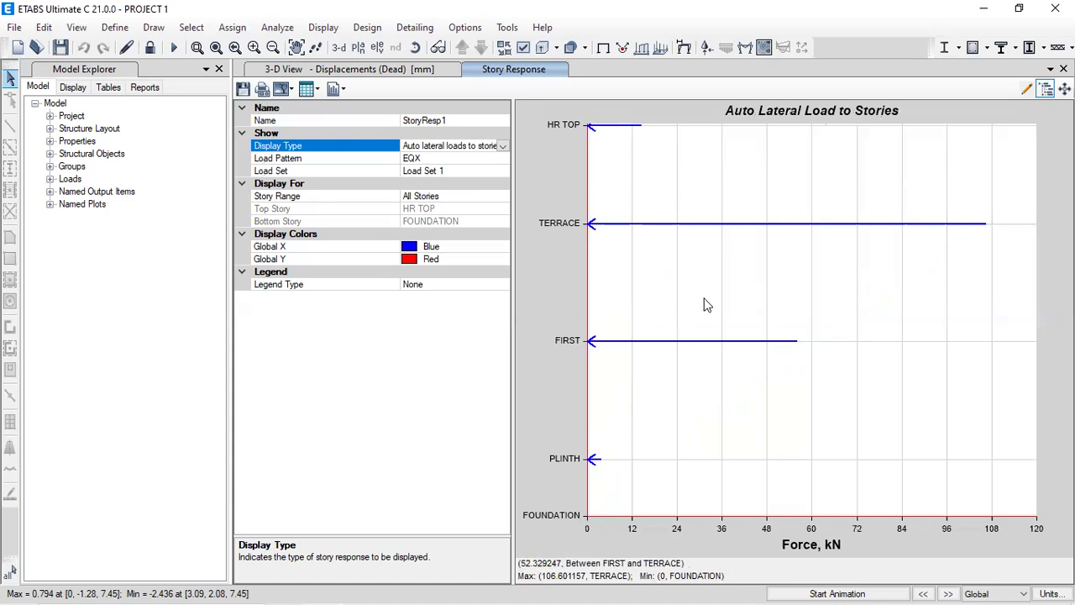
left_click(438, 159)
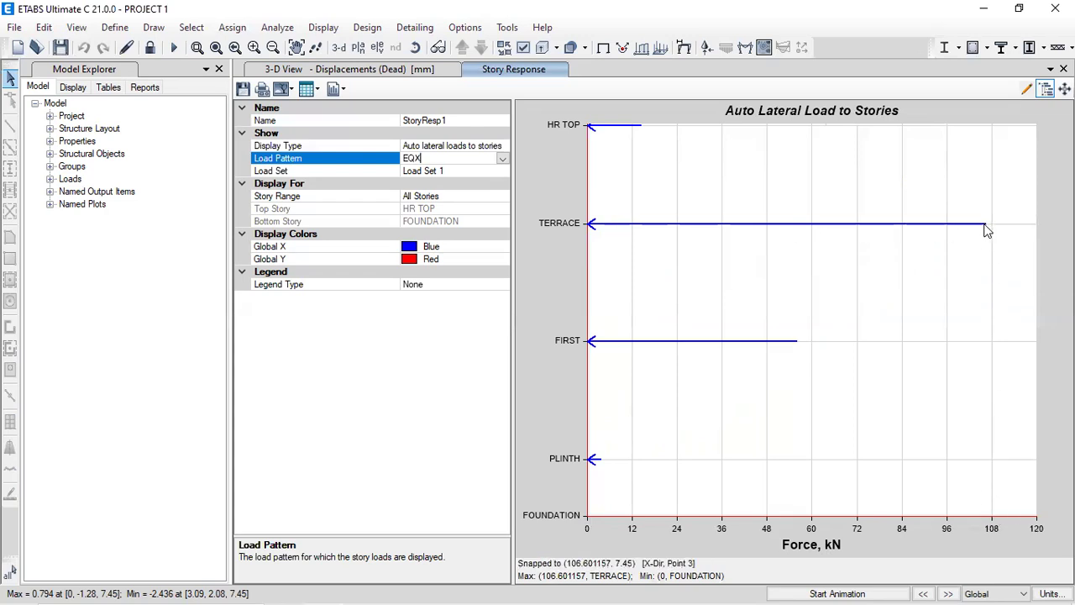
scroll(983, 228, "up", 1)
scroll(728, 197, "down", 2)
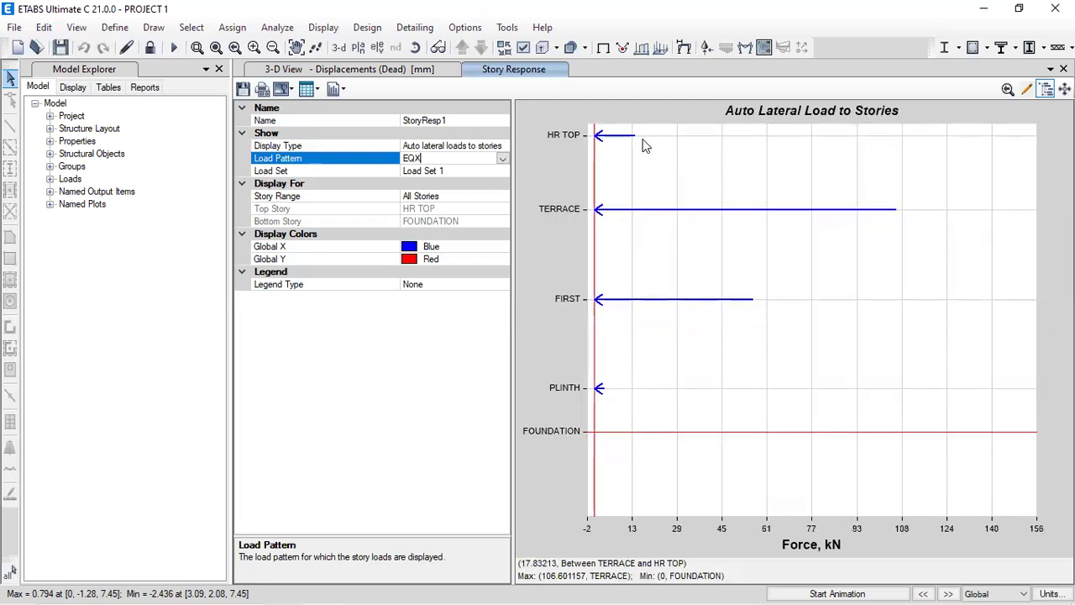
scroll(645, 471, "down", 1)
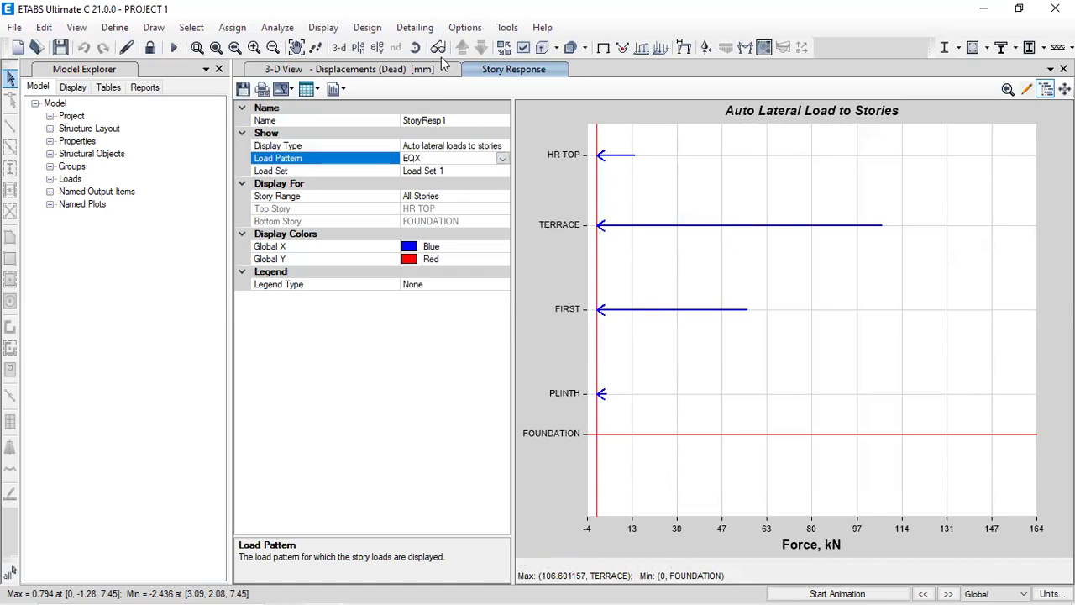
left_click(324, 27)
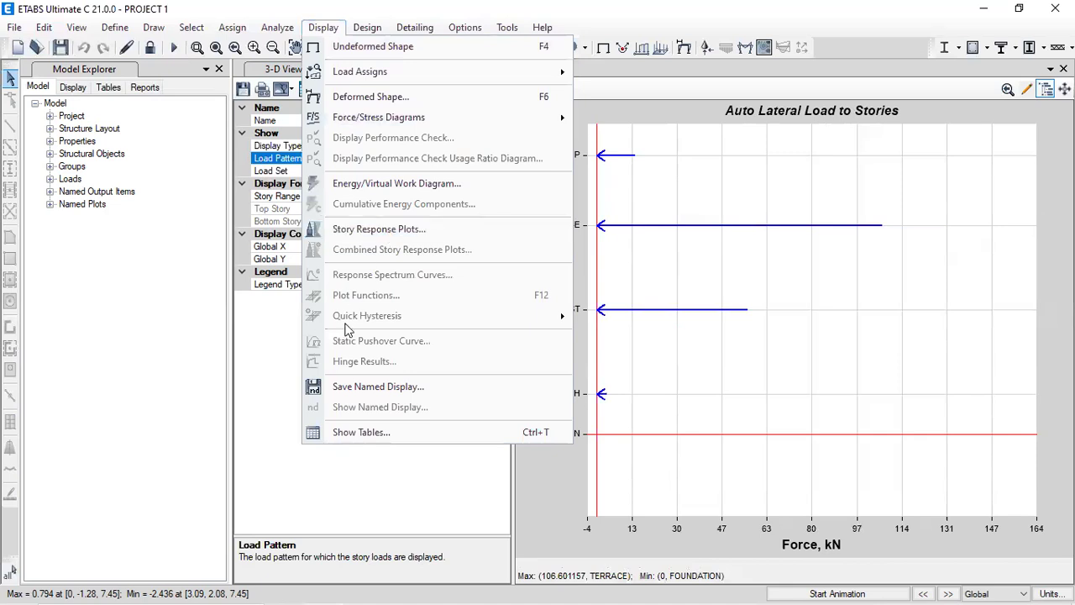
left_click(277, 340)
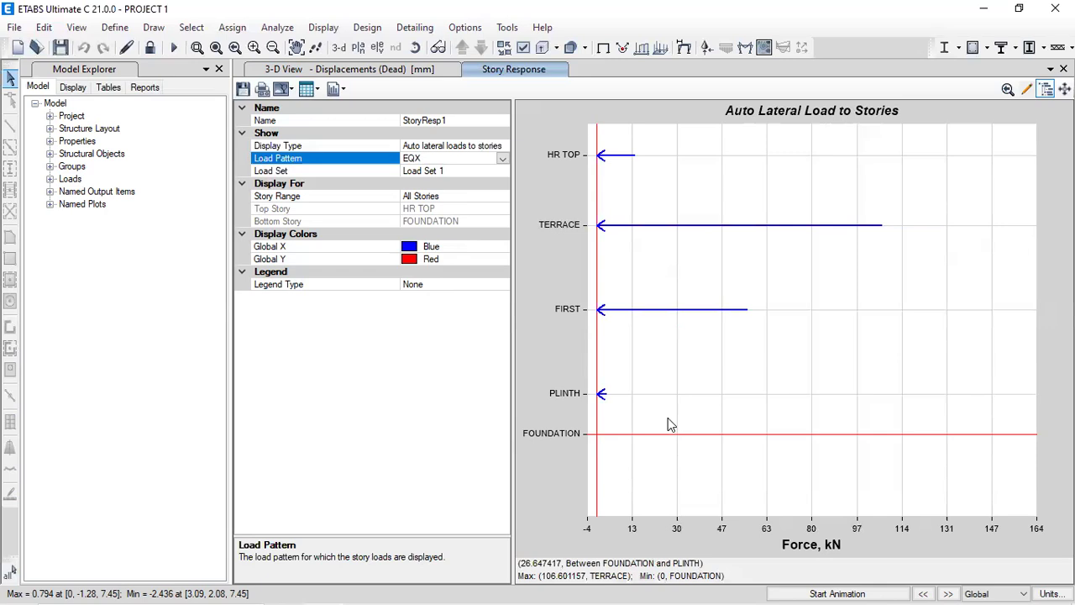
Step: Switch the auto lateral load plot to load pattern EQY and examine the force at each story
left_click(503, 160)
left_click(432, 192)
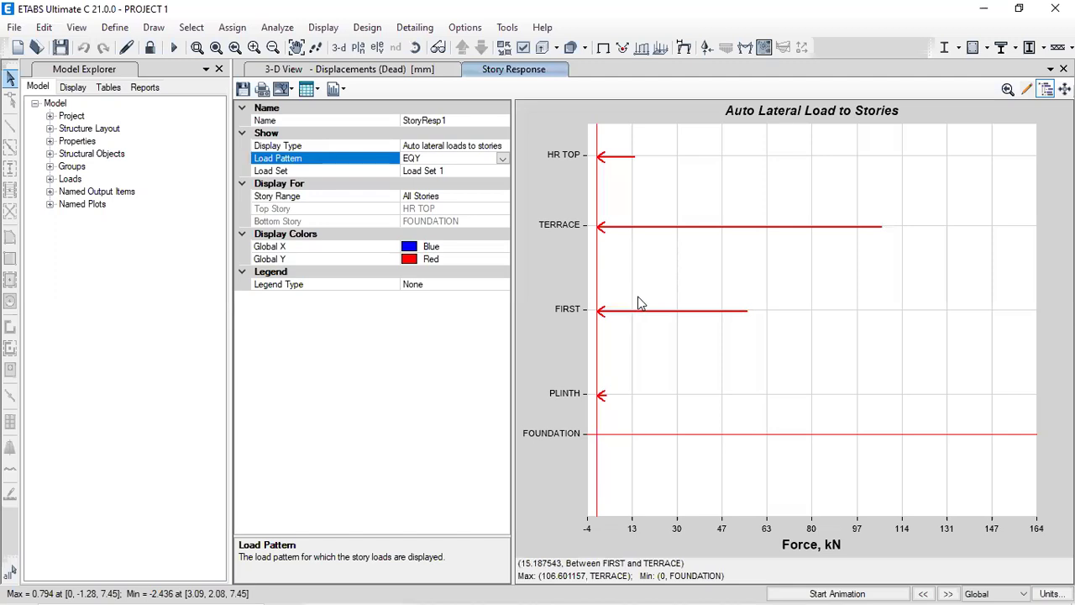
scroll(639, 410, "up", 1)
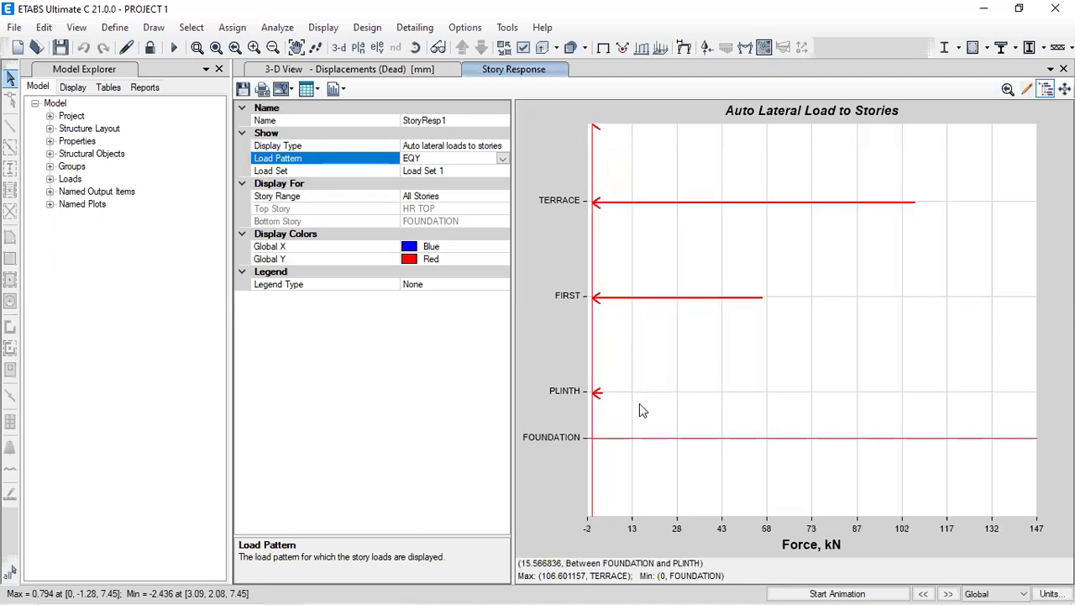
scroll(718, 408, "down", 1)
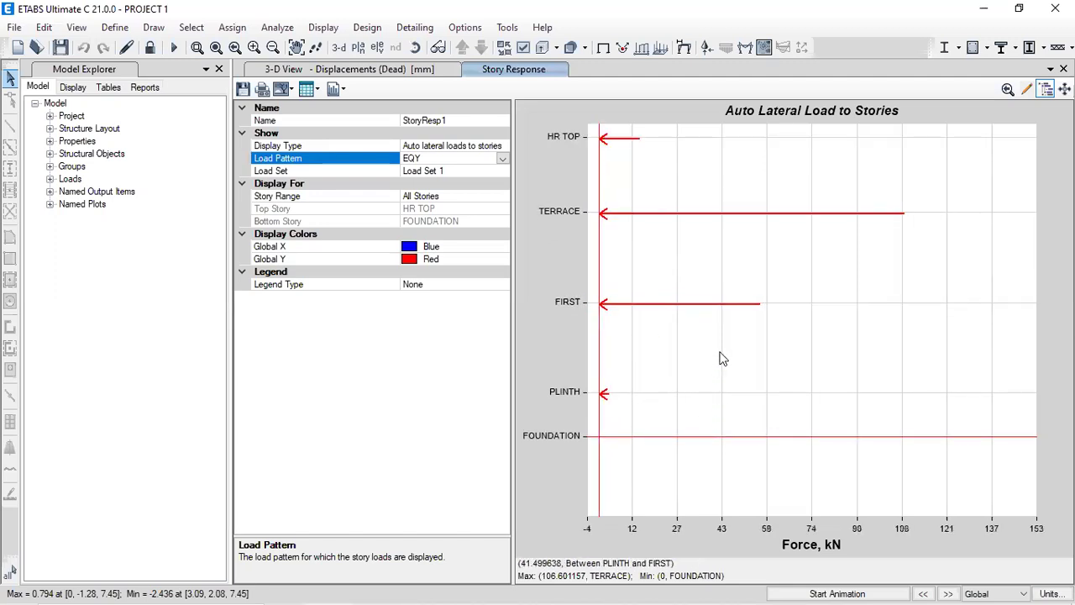
scroll(724, 357, "down", 1)
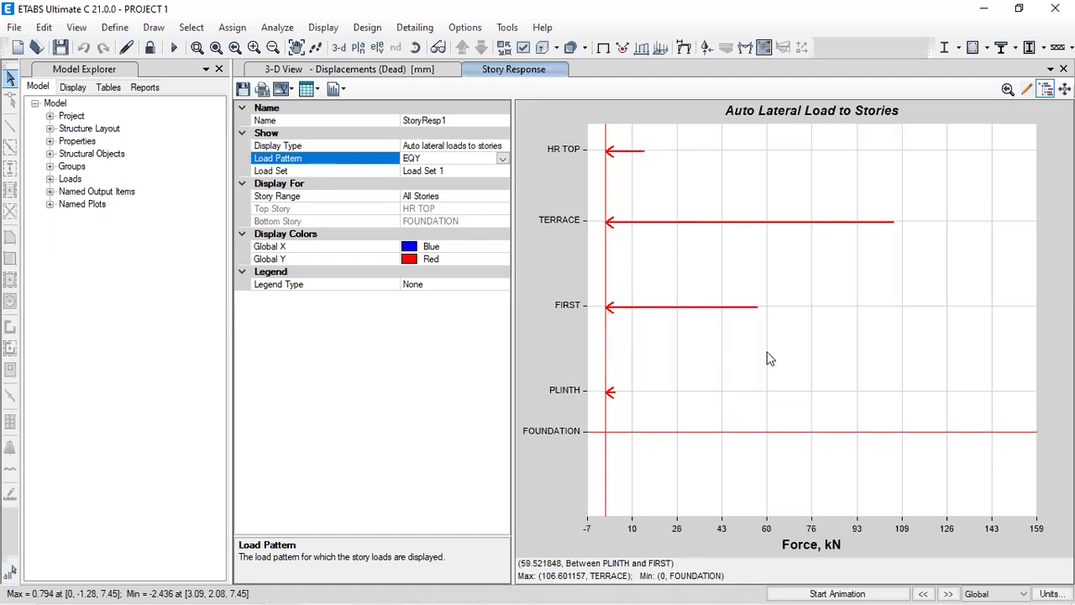
left_click(502, 67)
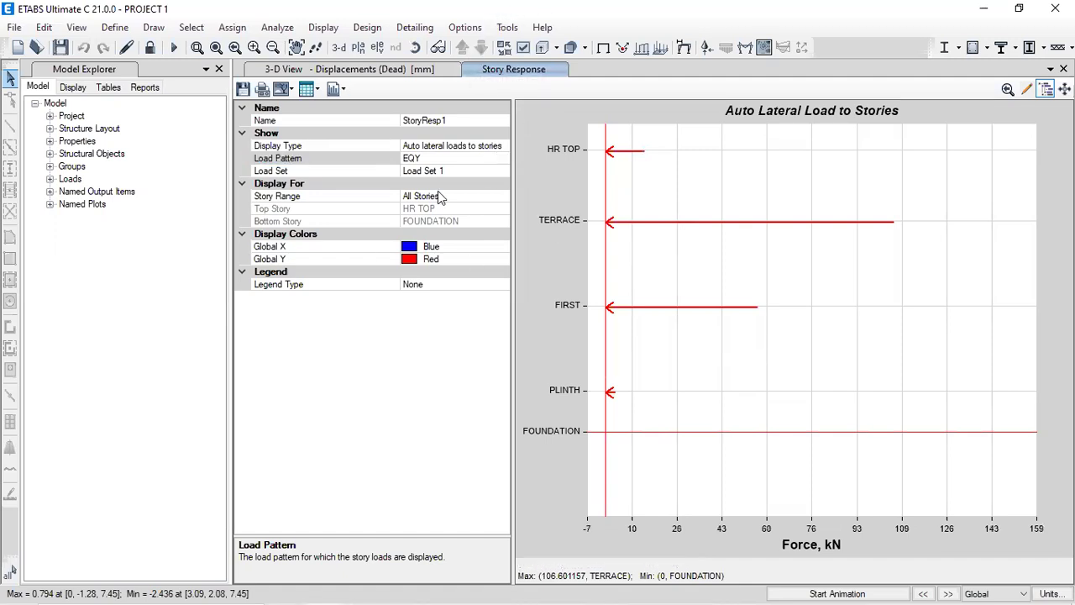